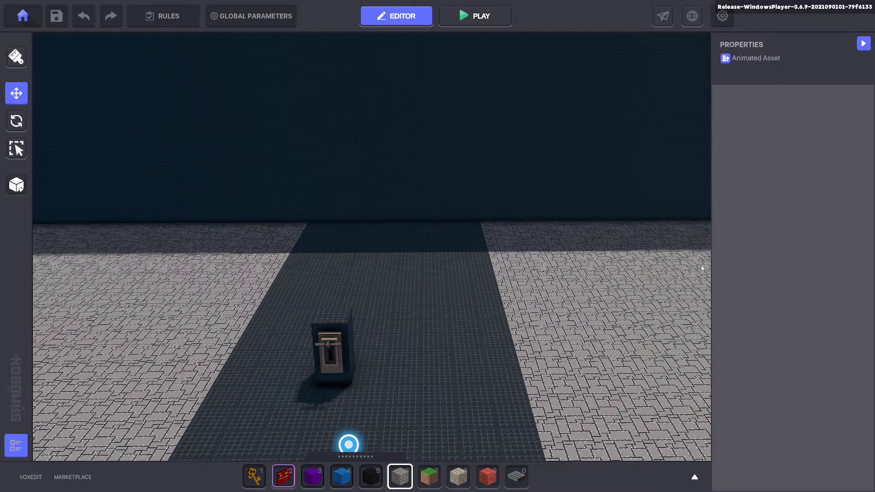
Step: Examine the Button behaviour settings of the lever standing on the dark path
middle_click_drag(407, 275, 412, 263)
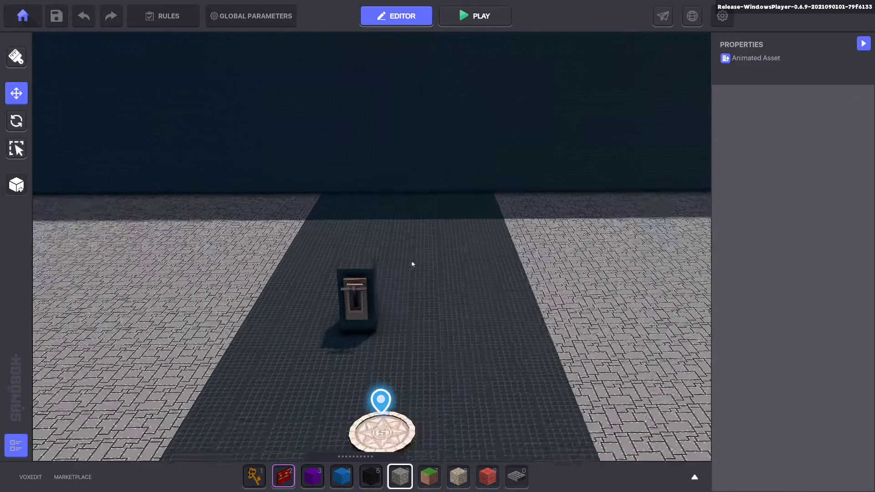
mouse_move(412, 263)
right_mouse_down()
mouse_move(437, 281)
mouse_move(443, 273)
mouse_move(338, 254)
mouse_move(553, 250)
mouse_move(438, 261)
mouse_move(439, 277)
right_mouse_up()
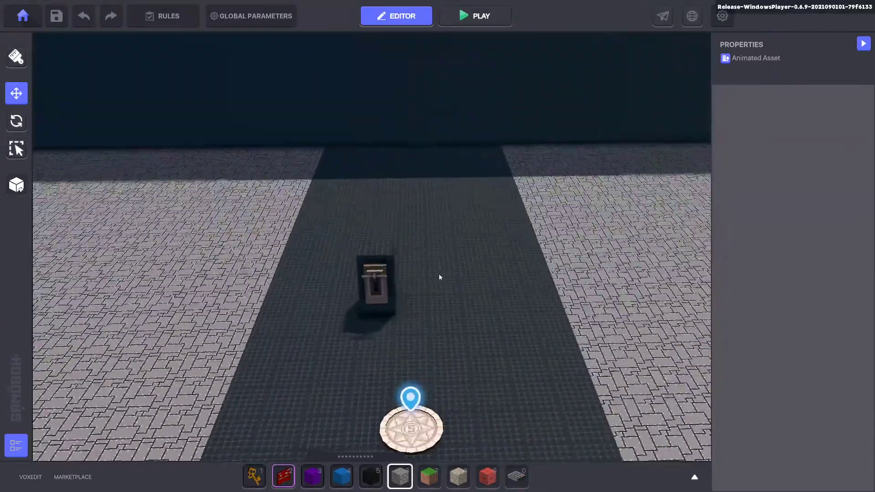
left_click(381, 280)
scroll(810, 352, "down", 5)
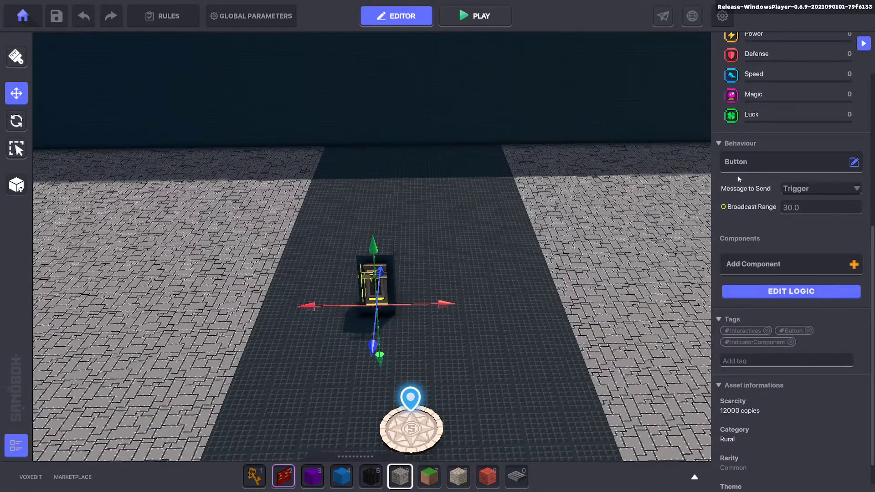
key("a")
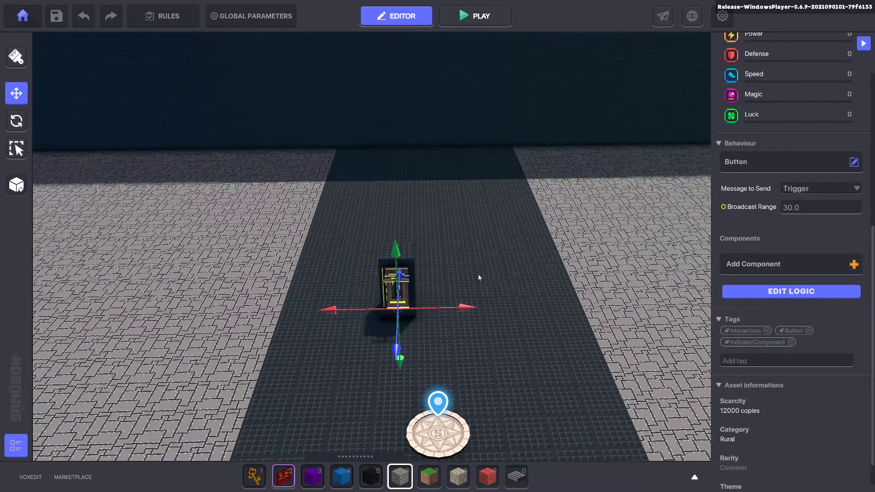
key("d")
mouse_move(477, 274)
right_mouse_down()
mouse_move(463, 264)
mouse_move(502, 275)
mouse_move(488, 284)
right_mouse_up()
Step: Open the asset library and filter it to the Humanoid category
key("Tab")
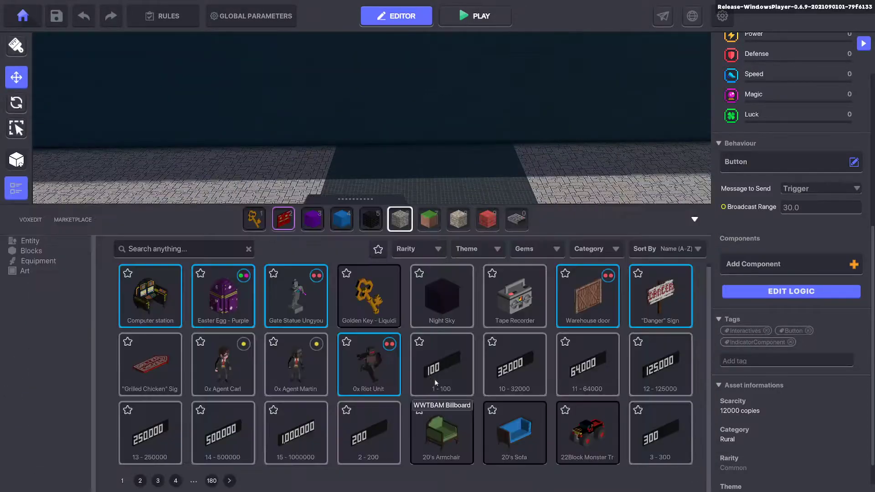
left_click(616, 250)
scroll(607, 310, "down", 1)
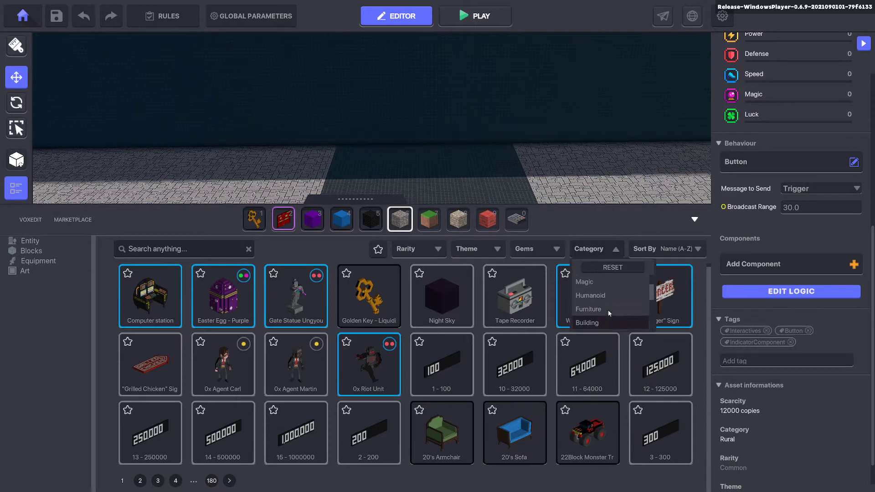
scroll(608, 309, "up", 1)
left_click(591, 309)
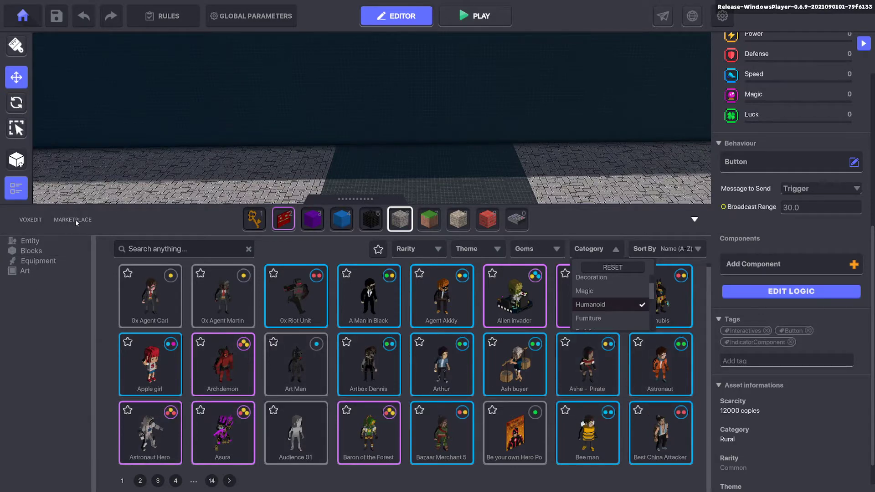
Step: Place the A Man in Black and Ashe - Pirate characters side by side on the path behind the lever, and collapse the library
middle_click_drag(550, 159, 527, 145)
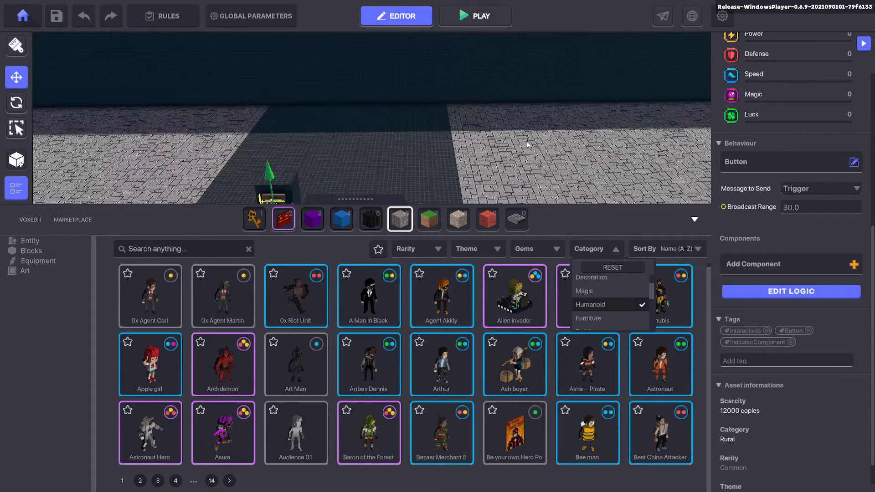
left_click(370, 296)
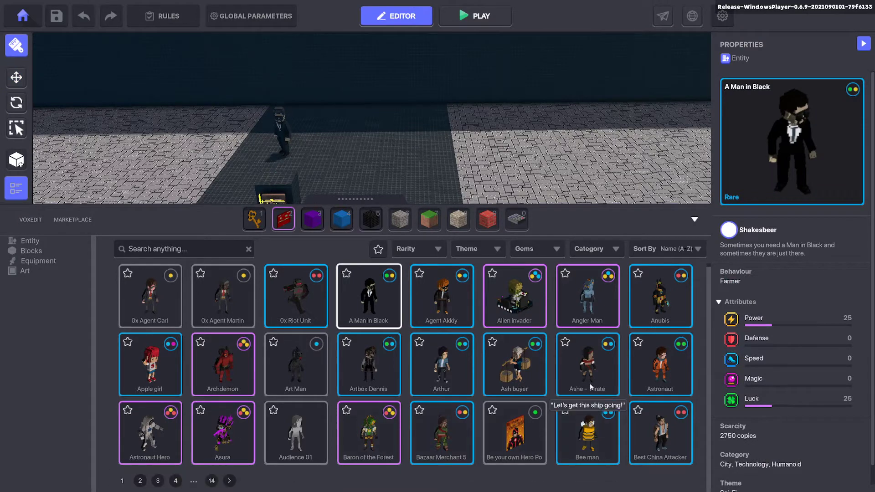
left_click(587, 365)
left_click(405, 153)
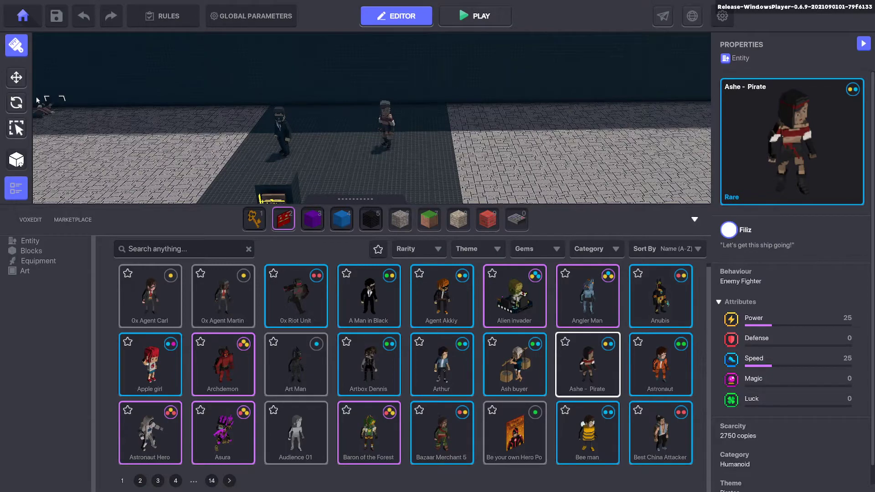
left_click(697, 223)
Step: Rotate A Man in Black to a Y rotation of 270 so that he faces the pirate
middle_click_drag(259, 50, 317, 93)
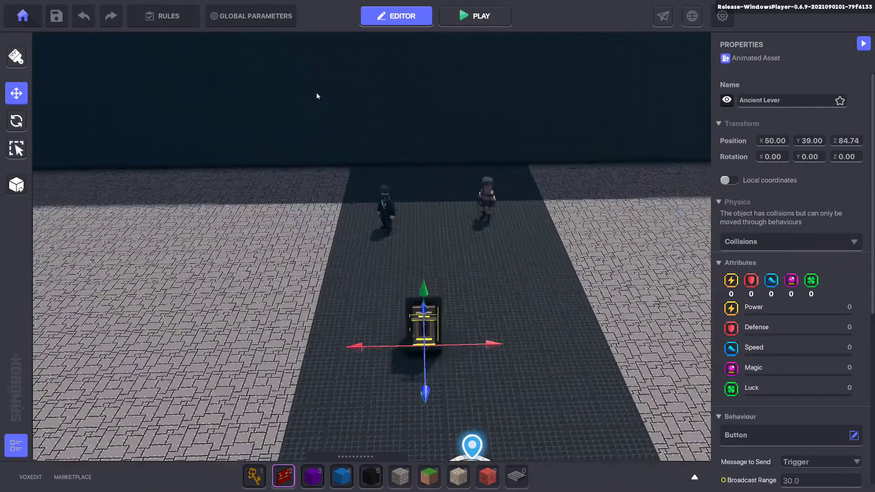
scroll(395, 197, "up", 5)
left_click(384, 222)
key("e")
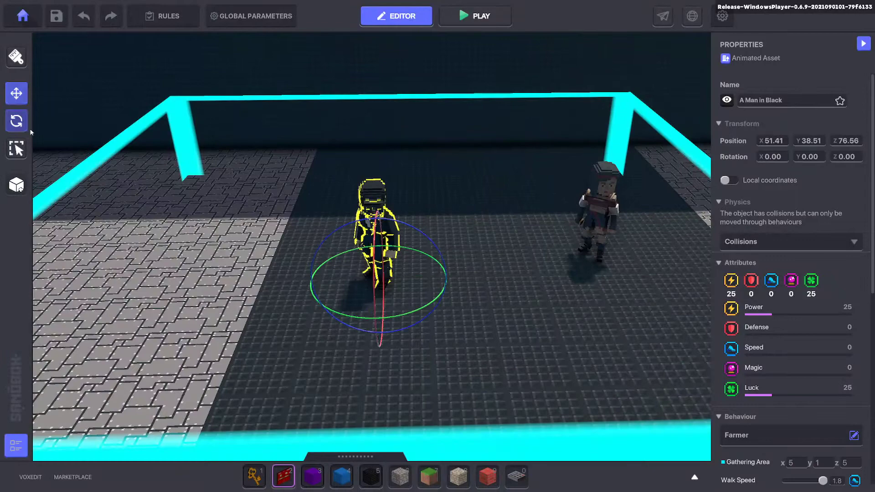
left_click_drag(421, 321, 505, 311)
Step: Rotate Ashe - Pirate to a Y rotation of 90 so that she faces A Man in Black
middle_click_drag(608, 305, 454, 275)
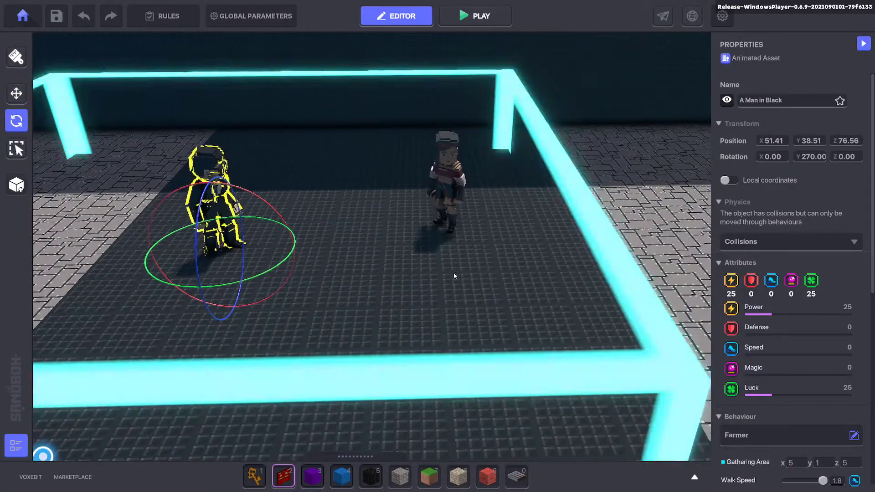
left_click(446, 183)
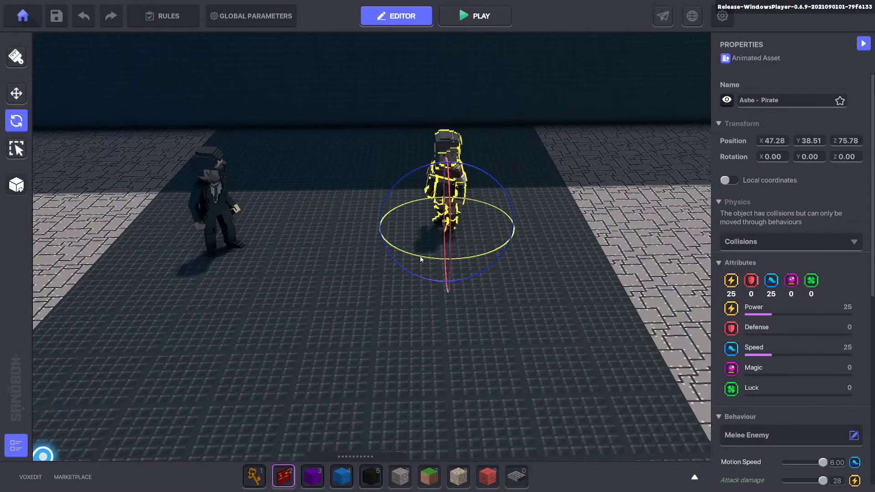
left_click_drag(420, 256, 164, 155)
Step: Move A Man in Black to X 51.50, Z 75.50, roughly level with the pirate
left_click(16, 93)
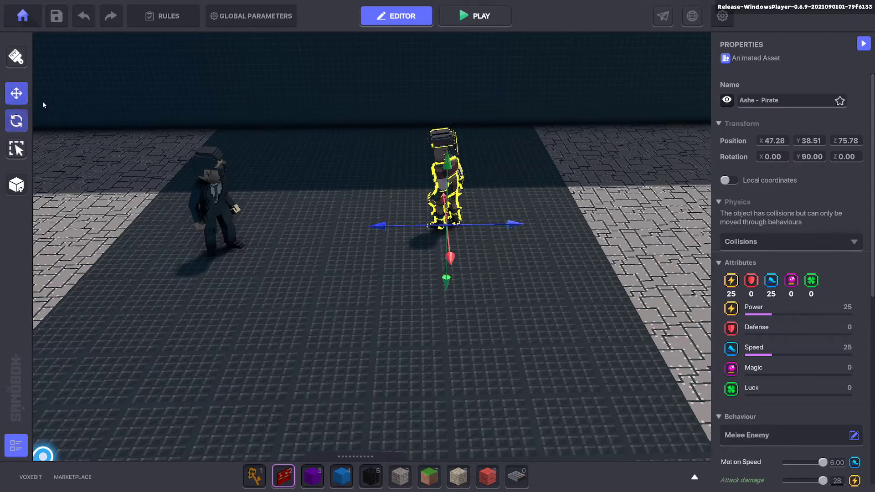
left_click(206, 220)
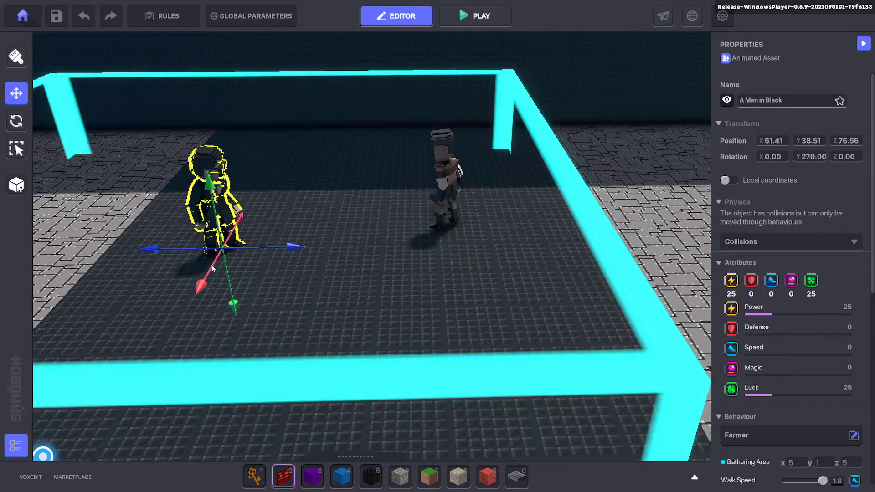
Step: Set the behaviour of A Man in Black to None and remove its Health component
left_click(782, 434)
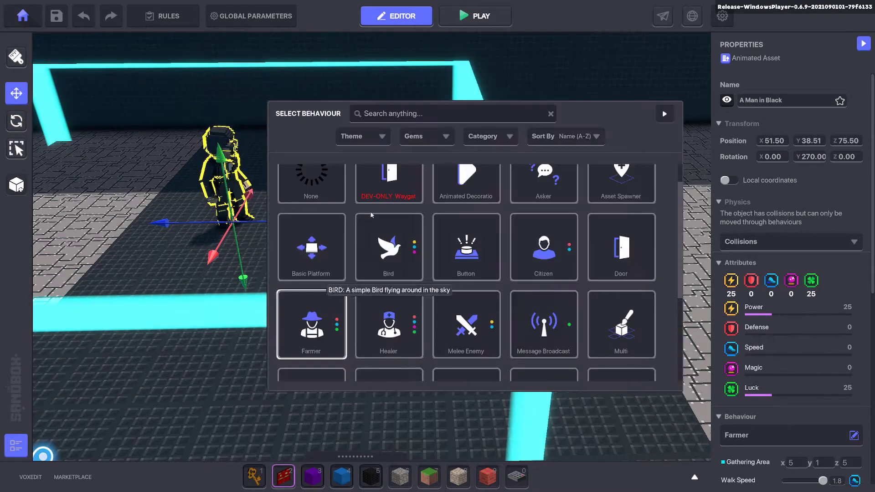
left_click(303, 190)
scroll(767, 258, "down", 5)
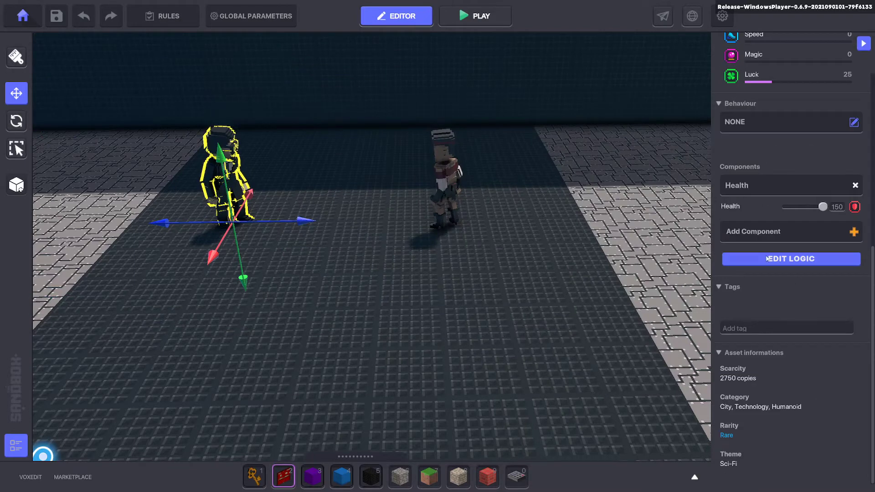
left_click(854, 185)
Step: Set the behaviour of Ashe - Pirate to None, remove her Health component, and deselect her
left_click(446, 183)
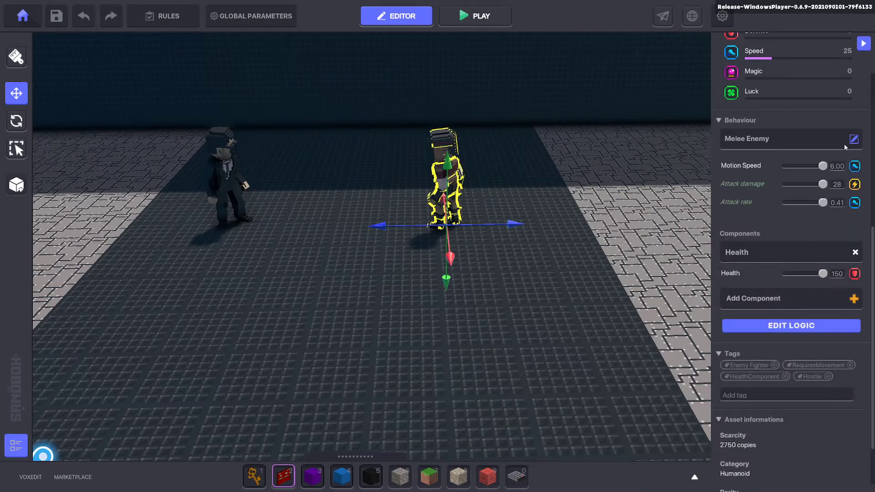
left_click(790, 137)
left_click(299, 186)
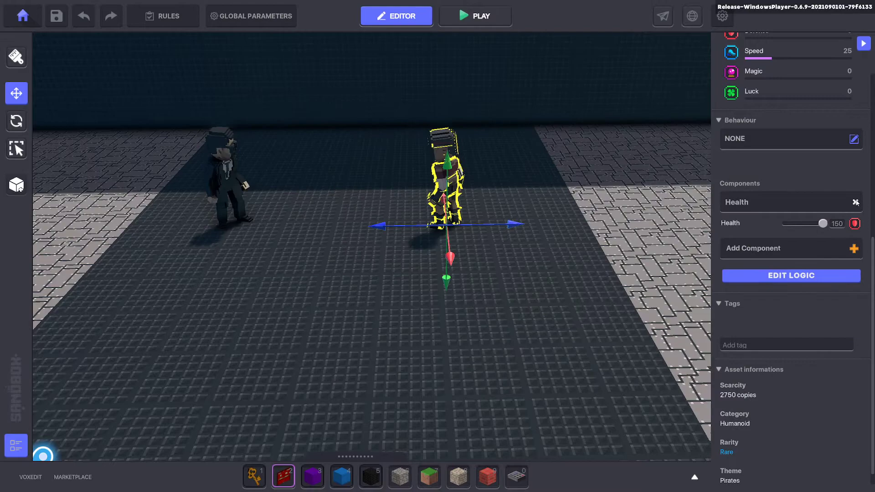
left_click(854, 172)
left_click(544, 223)
Step: Place a NumPad Switch on the path in front of the lever and return to the move tool
scroll(545, 222, "down", 5)
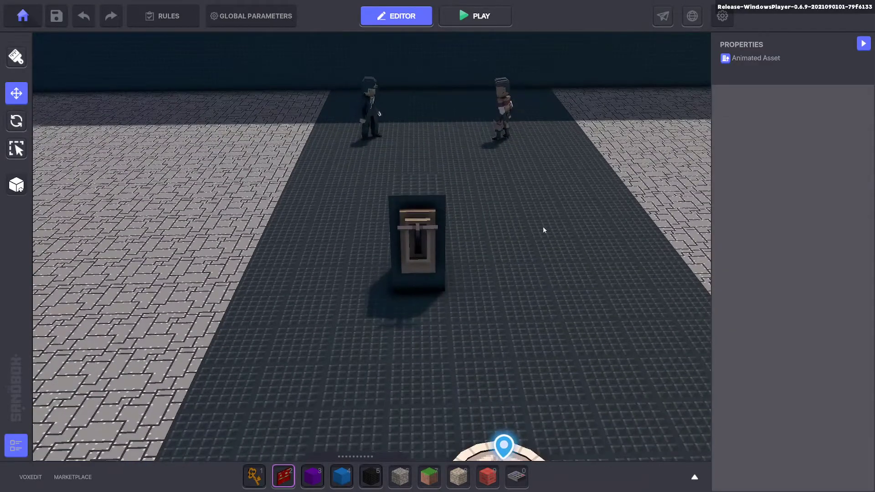
key("0")
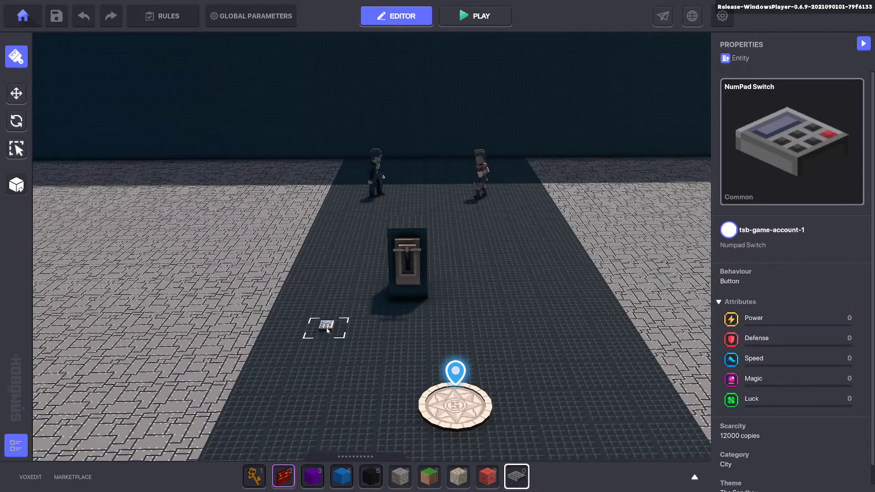
left_click(324, 325)
left_click(16, 94)
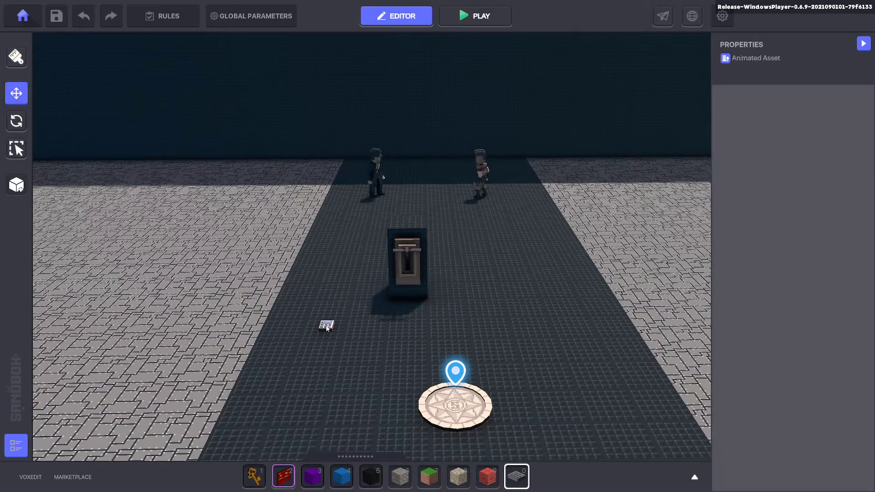
Step: Set the NumPad Switch's behaviour to None and remove its Indicator component
left_click(326, 324)
scroll(787, 342, "down", 5)
left_click(853, 162)
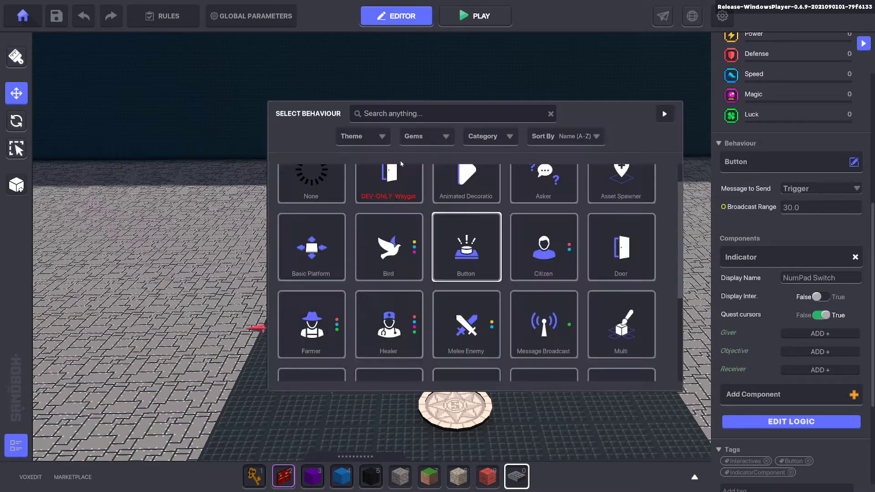
left_click(307, 186)
left_click(854, 226)
Step: Add a Health component to the NumPad Switch and show its detailed parameters in the logic editor
left_click(852, 300)
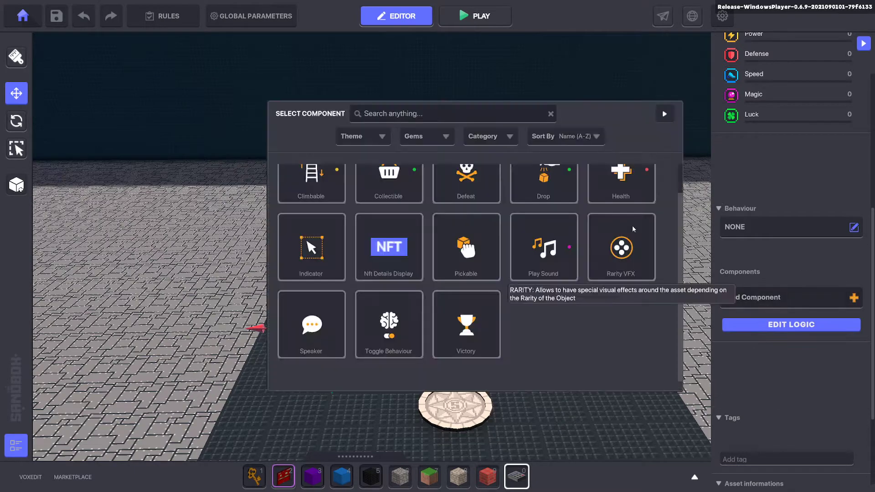
left_click(632, 223)
left_click(776, 298)
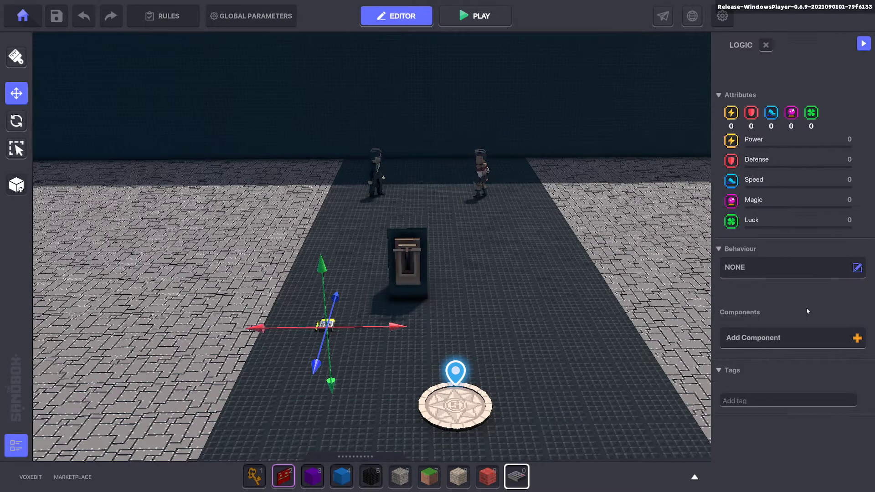
scroll(747, 328, "down", 5)
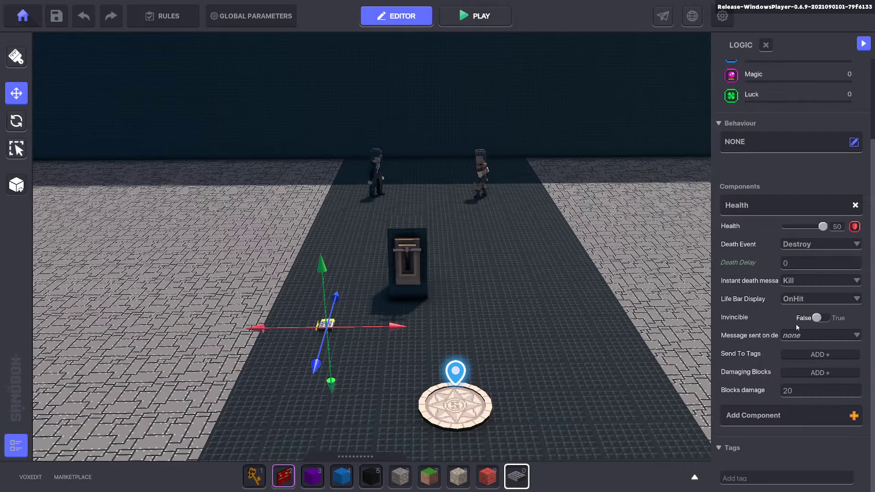
Step: Move the NumPad Switch back along its Z axis beside the lever and set its Health death event to Reset
left_click_drag(321, 364, 338, 293)
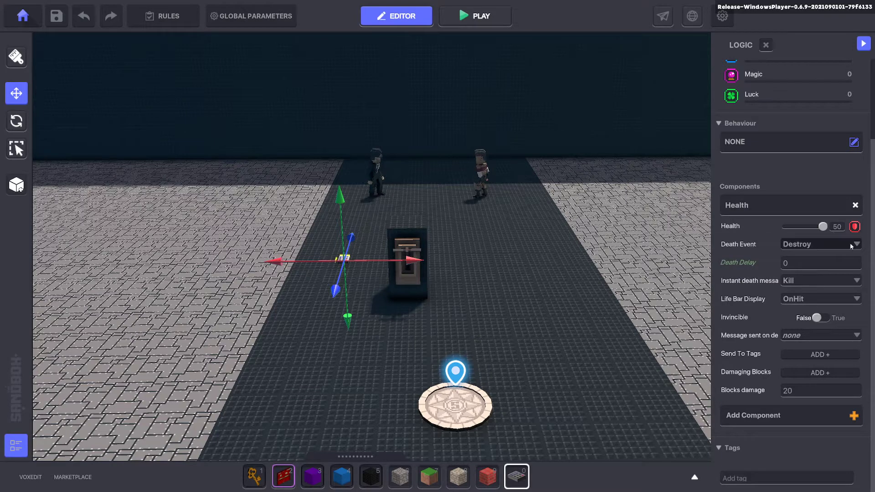
left_click(802, 246)
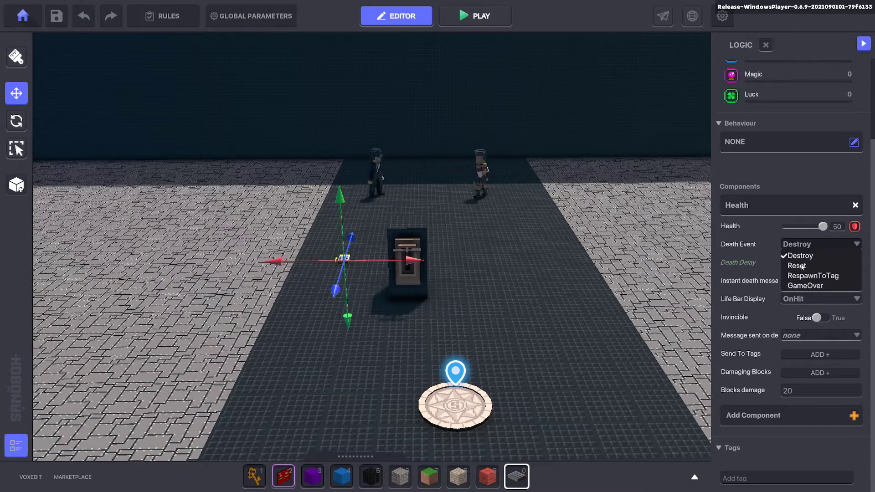
left_click(797, 266)
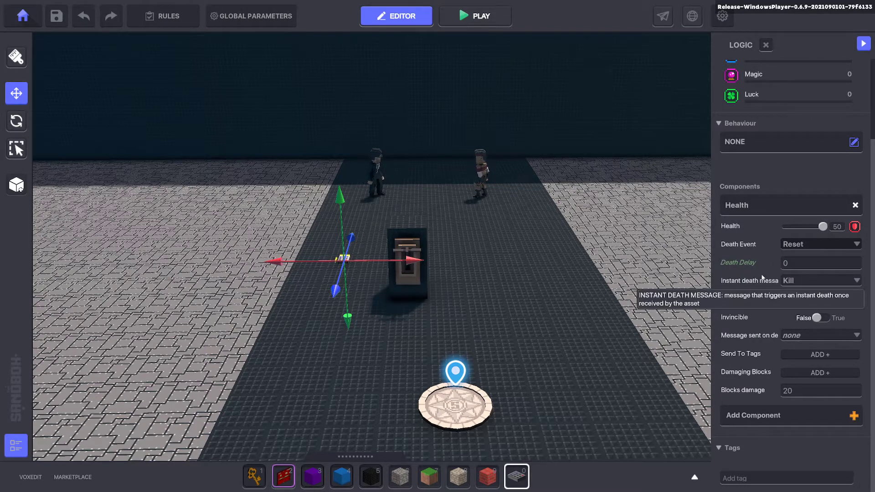
left_click(801, 264)
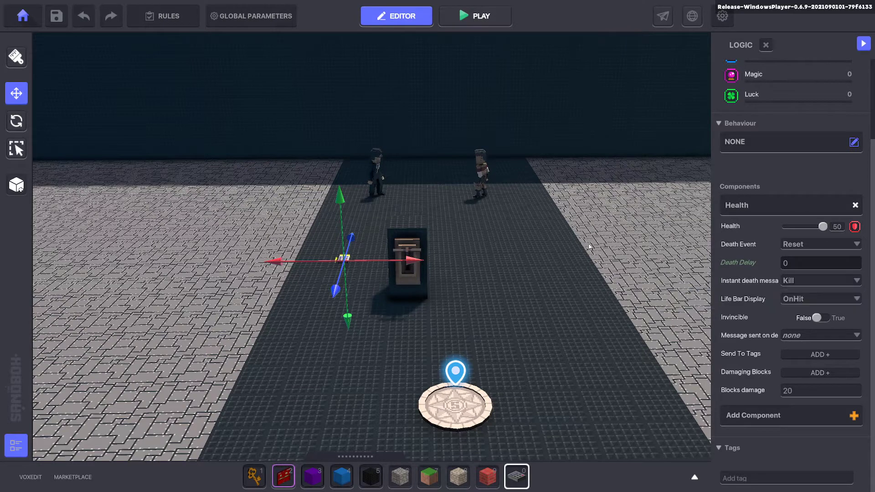
Step: Open the logic settings of the lever
left_click(411, 248)
left_click(773, 292)
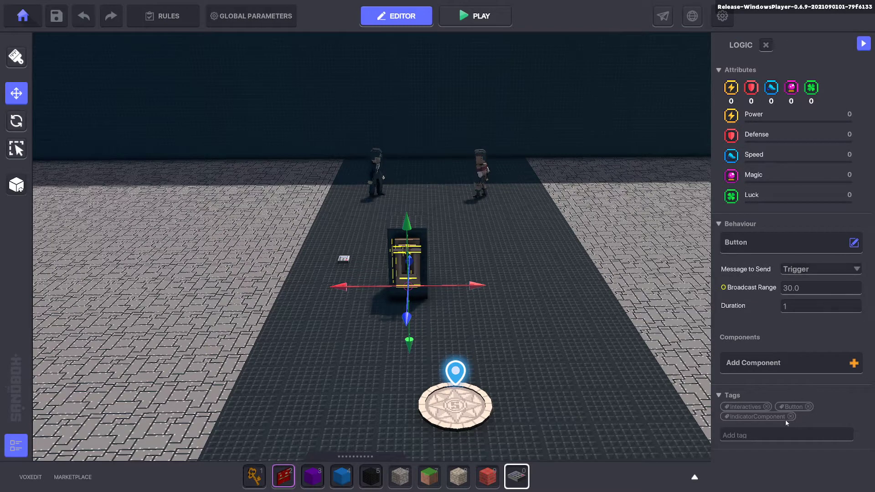
left_click(772, 433)
type("Convo.Start")
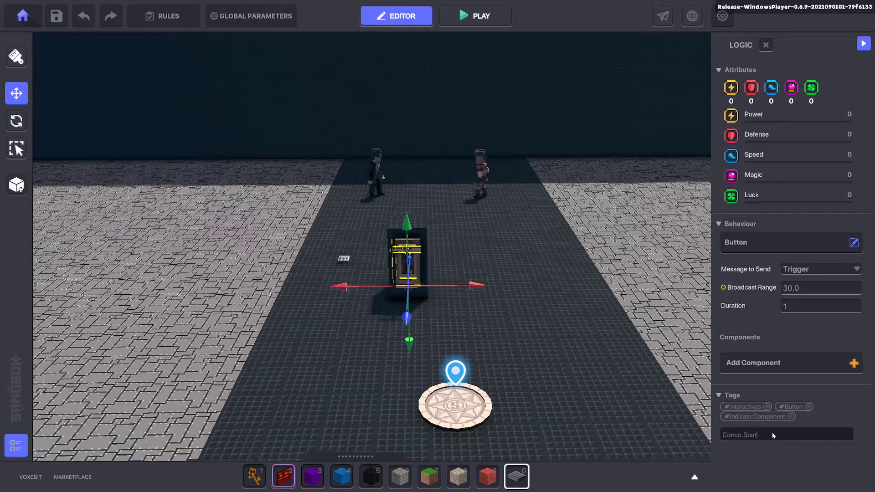
key("ctrl+a")
key("ctrl+x")
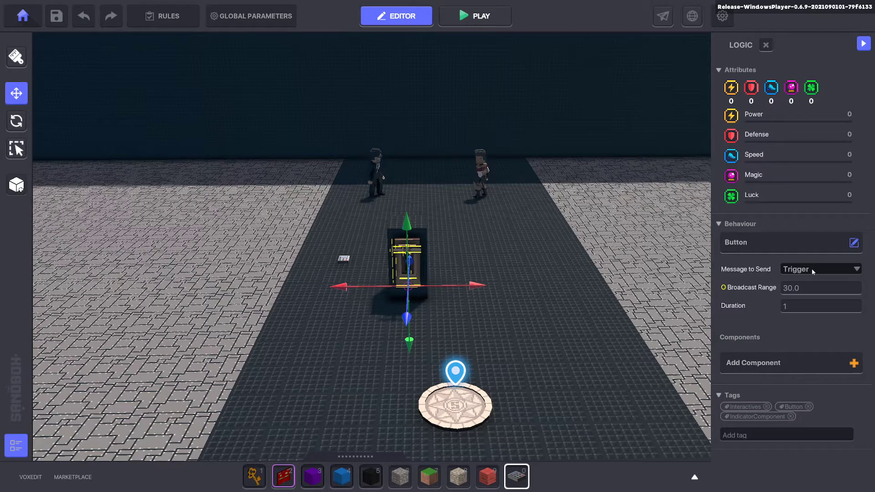
Step: Set the lever's message to send to a new Convo.Start message
left_click(813, 270)
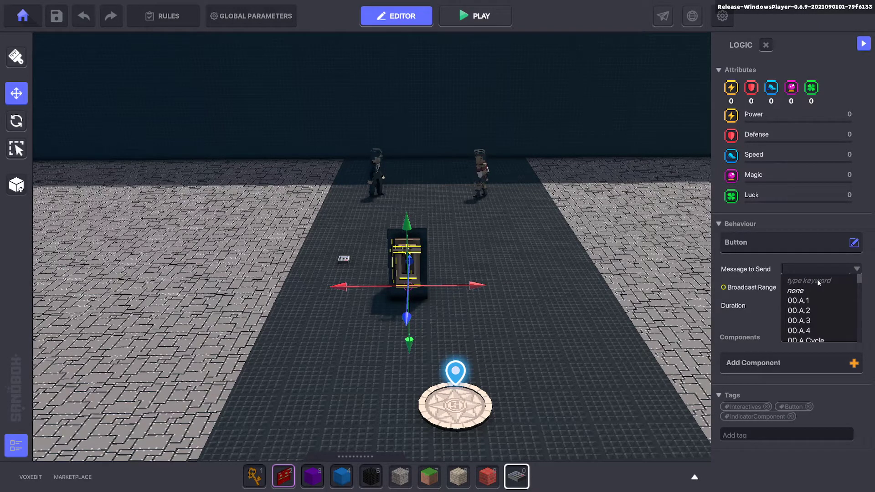
key("ctrl+v")
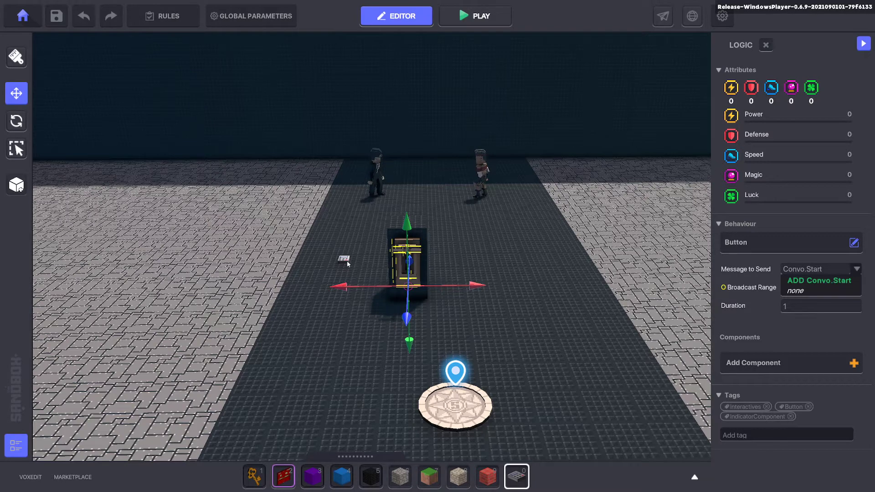
left_click(410, 266)
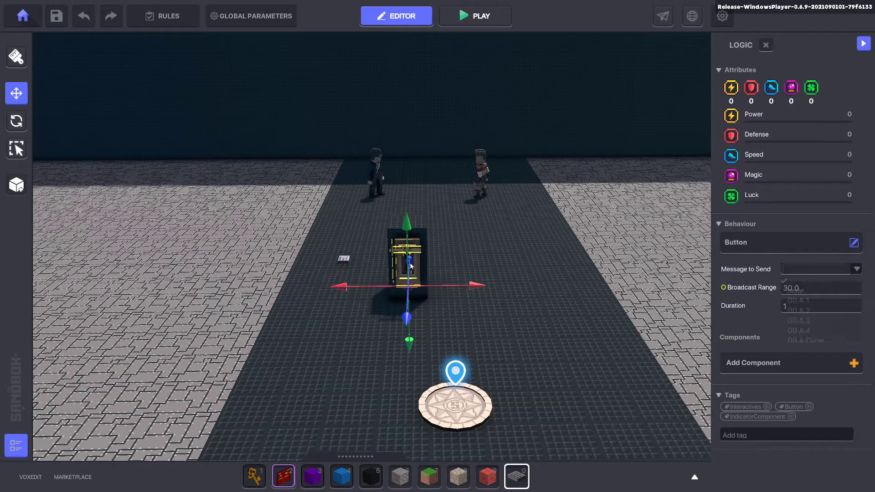
Step: Set the instant death message of the NumPad Switch beside the lever to Convo.Start and its life bar display to Hidden
left_click(342, 259)
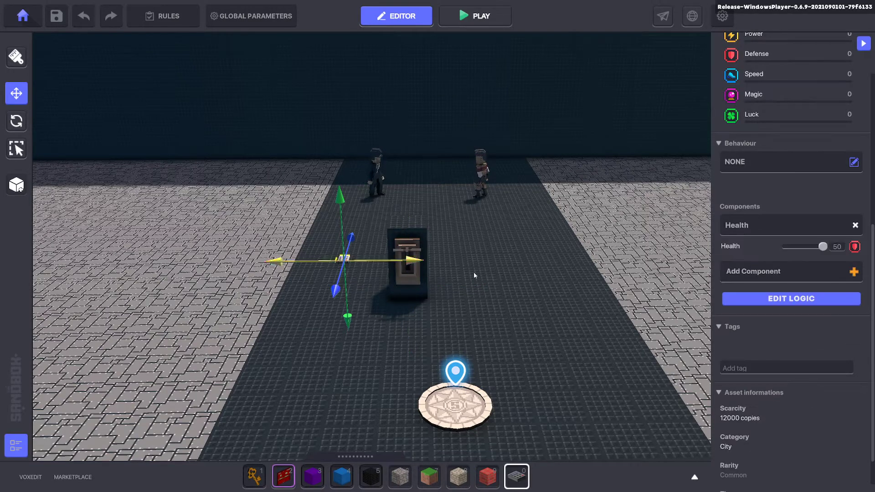
left_click(805, 299)
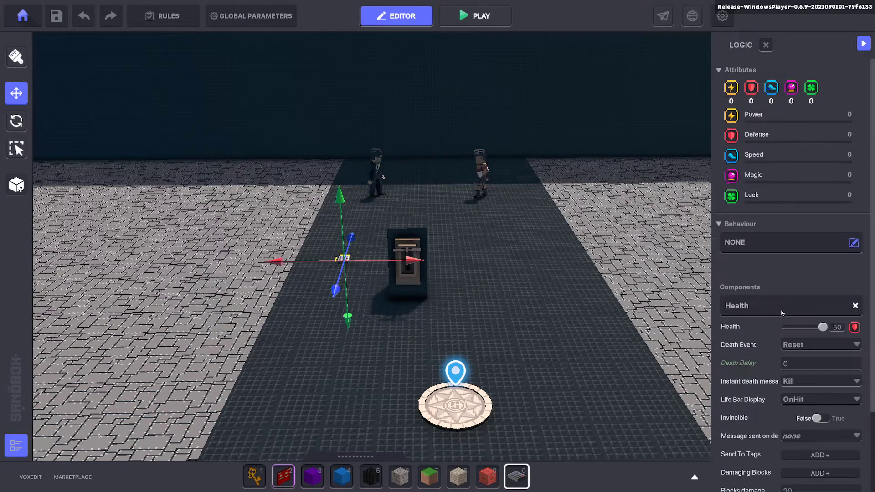
scroll(781, 314, "down", 3)
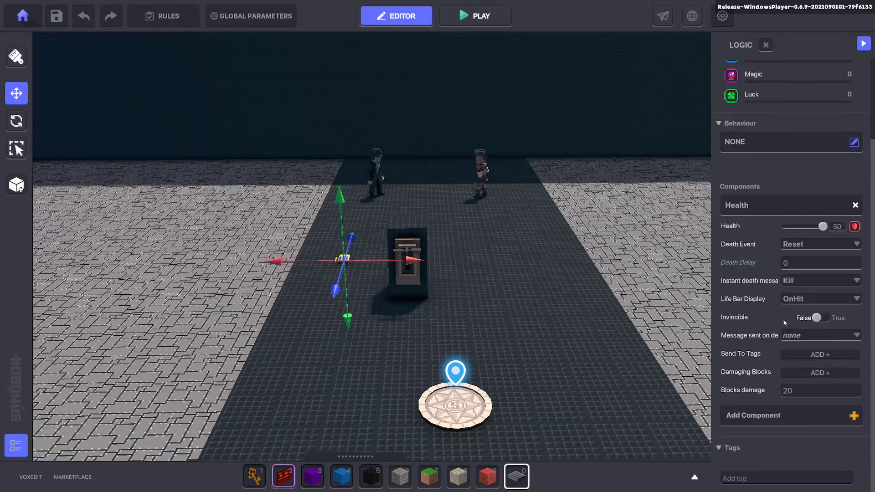
left_click(795, 282)
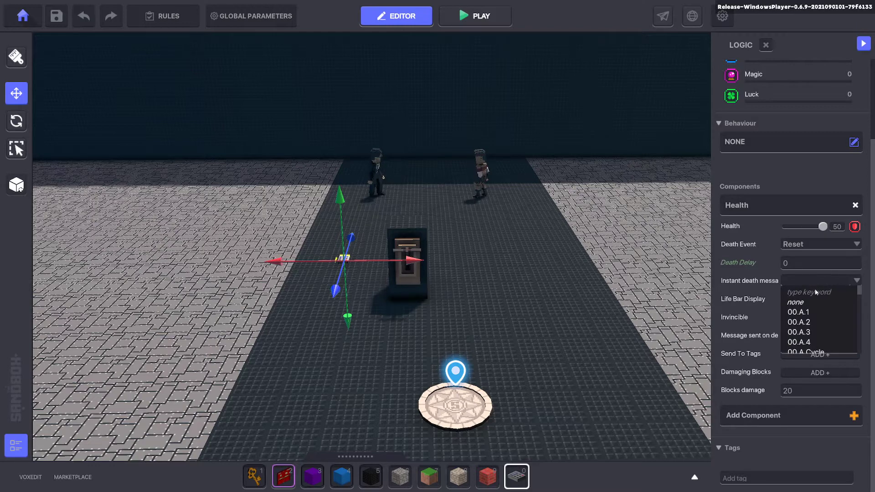
key("ctrl+v")
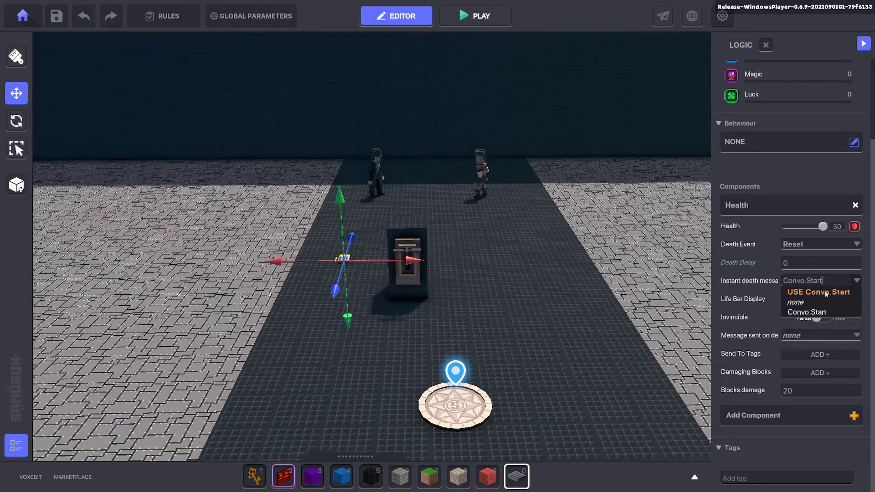
left_click(743, 308)
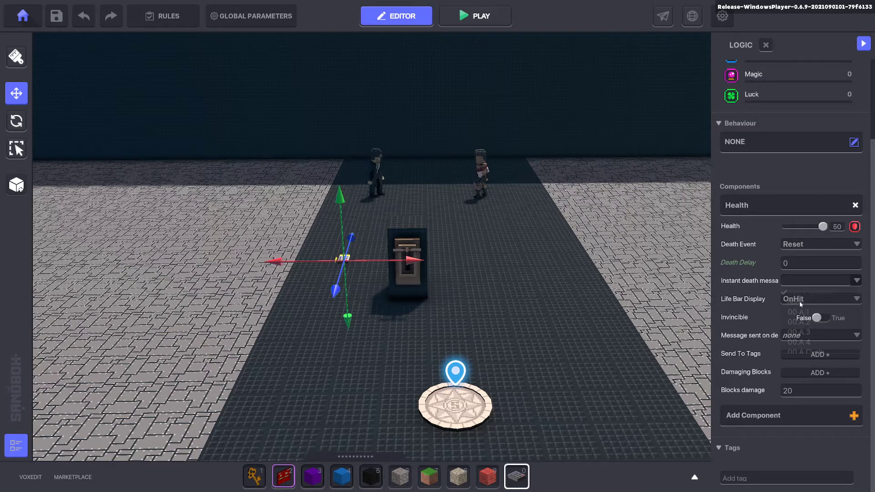
left_click(802, 301)
left_click(797, 331)
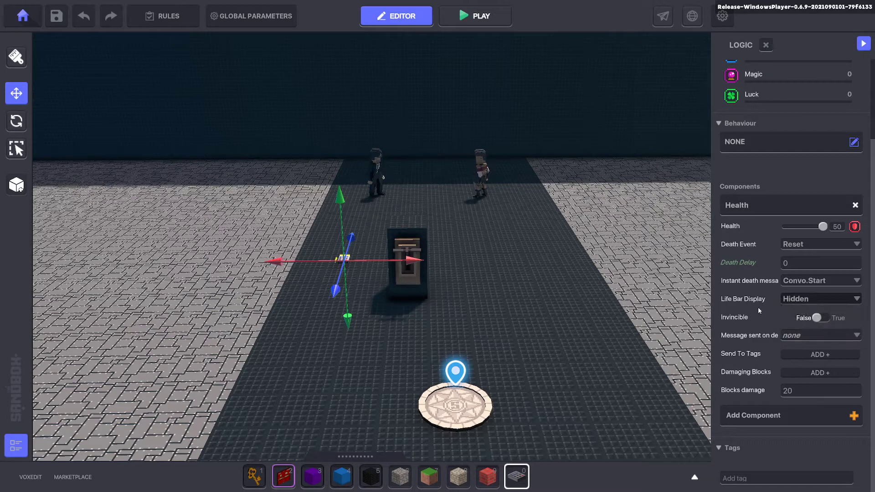
Step: Add Talk.1 as the switch's send-to tag and set its message sent on death to a new Talk.1 message
left_click(798, 355)
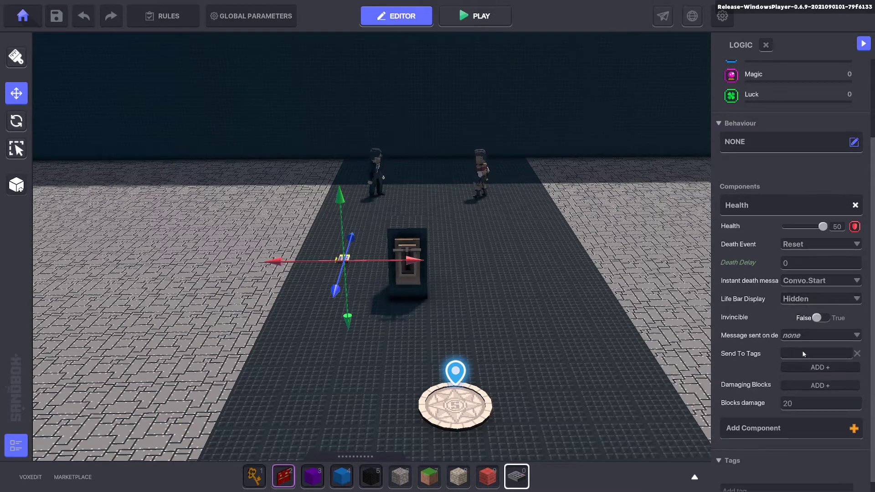
type("ta")
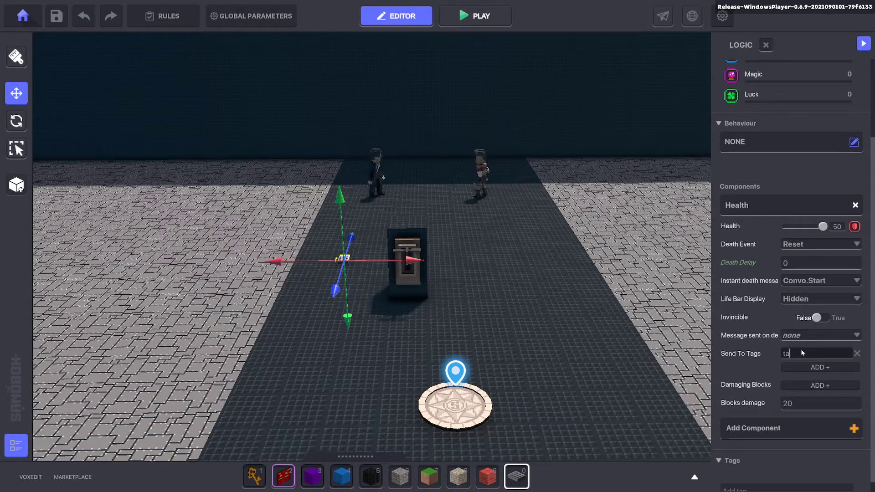
type("lk.1")
key("ctrl+a")
key("ctrl+c")
left_click(793, 336)
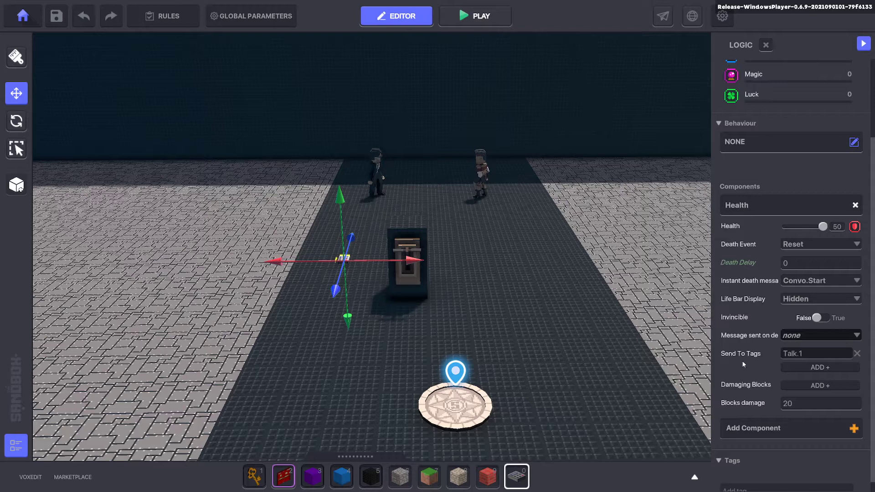
left_click(745, 336)
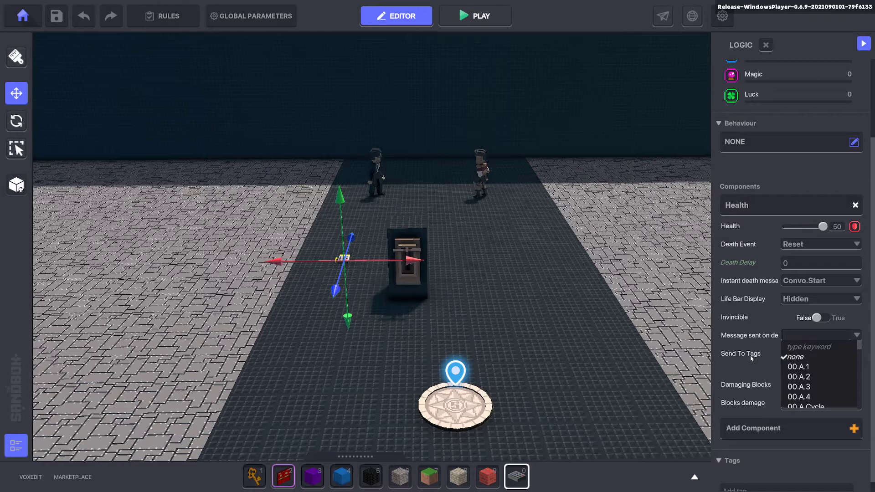
type("Talk.1")
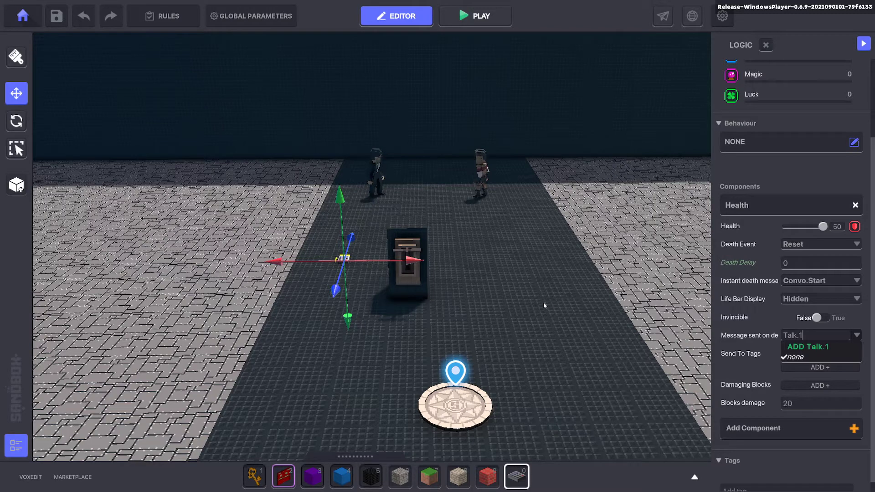
key("Return")
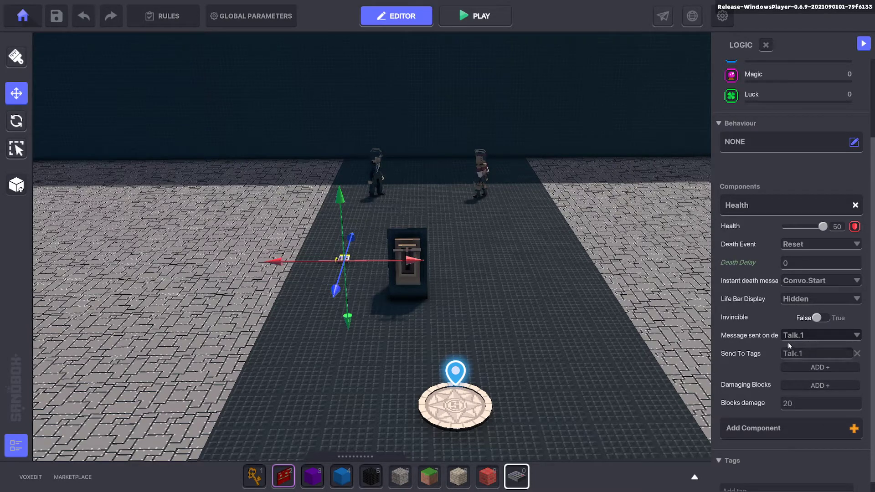
Step: Place a second NumPad Switch on the floor in front of the suited character and select it for moving
middle_click_drag(483, 235, 521, 311)
scroll(521, 313, "up", 5)
left_click(515, 474)
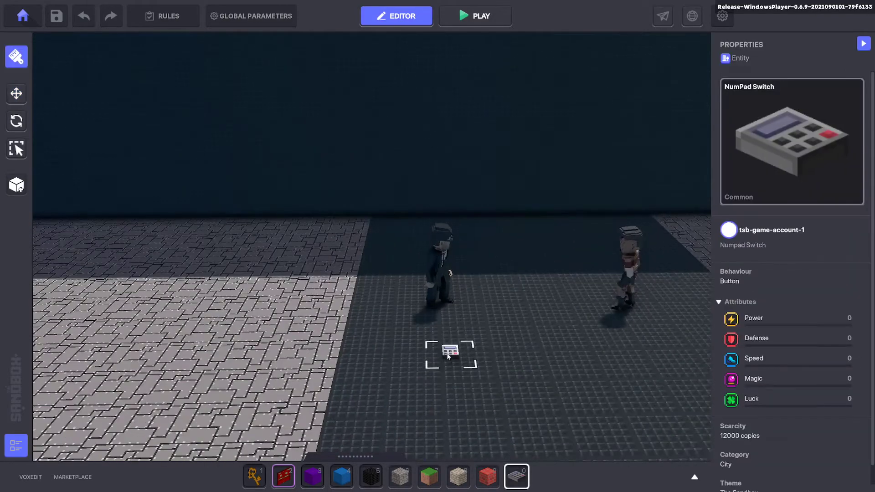
left_click(445, 350)
left_click(16, 94)
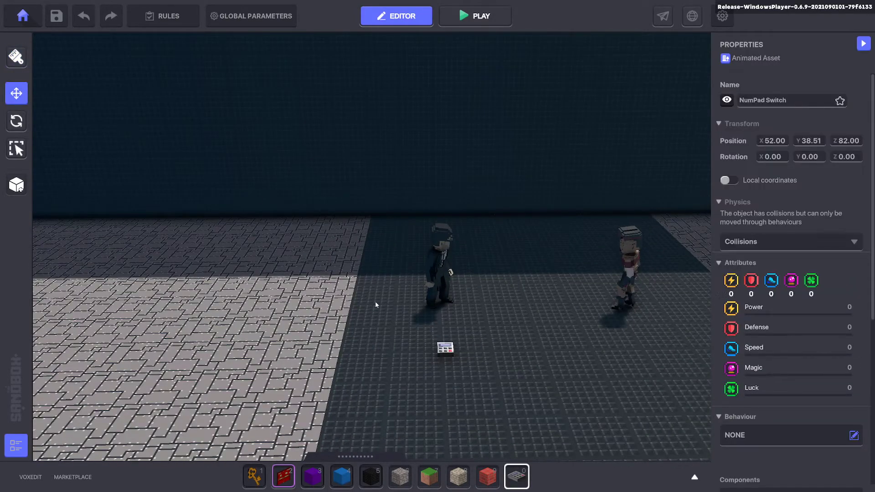
left_click(448, 350)
Step: Set the second NumPad Switch's behaviour to None and remove its Indicator component
left_click(752, 437)
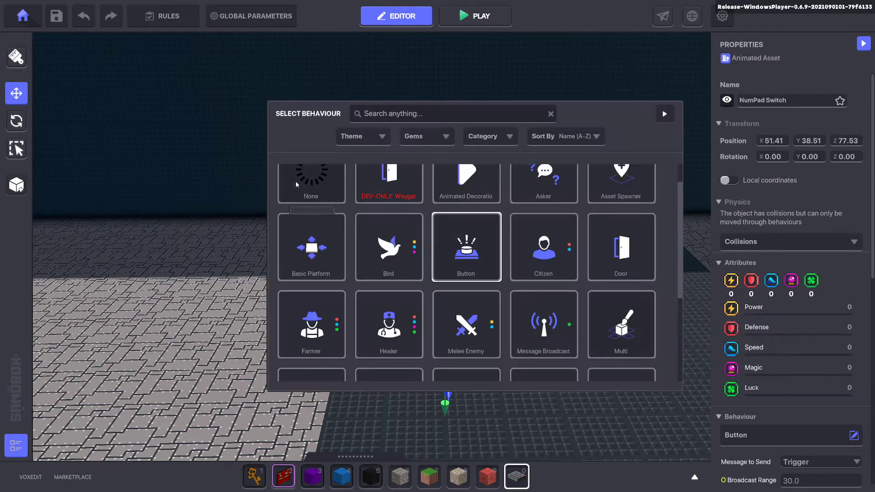
left_click(298, 185)
scroll(804, 324, "down", 8)
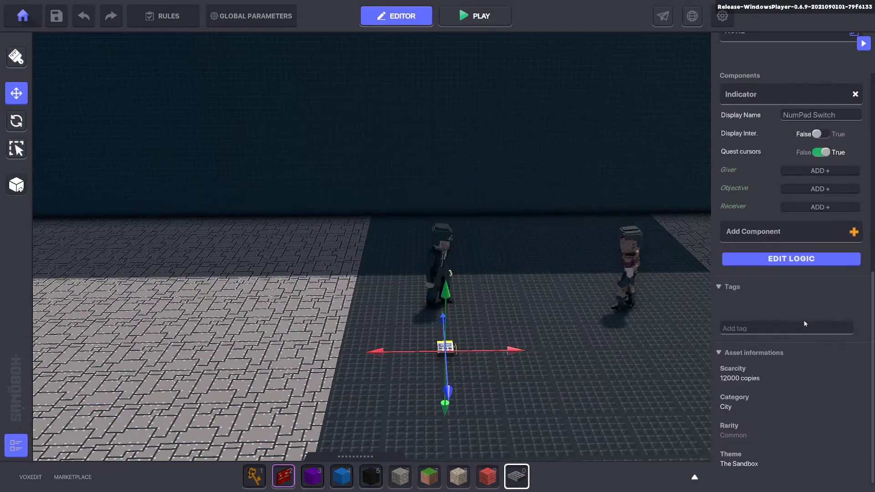
left_click(855, 95)
Step: Move the second NumPad Switch back and up until it sits just above the suited character's head
right_click_drag(446, 255, 549, 291)
left_click_drag(537, 344, 455, 331)
left_click_drag(394, 249, 382, 150)
right_click_drag(570, 237, 498, 238)
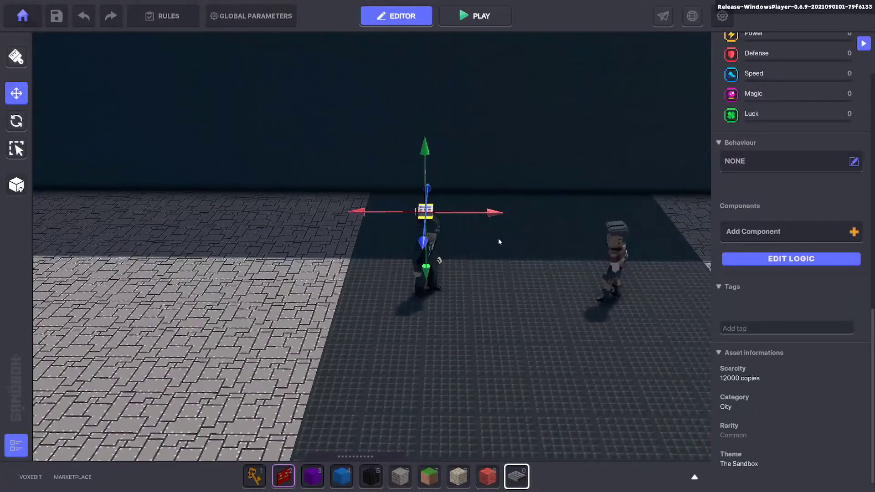
Step: Add a Speaker component to the second NumPad Switch with the text "Hello! How are you today?"
left_click(774, 241)
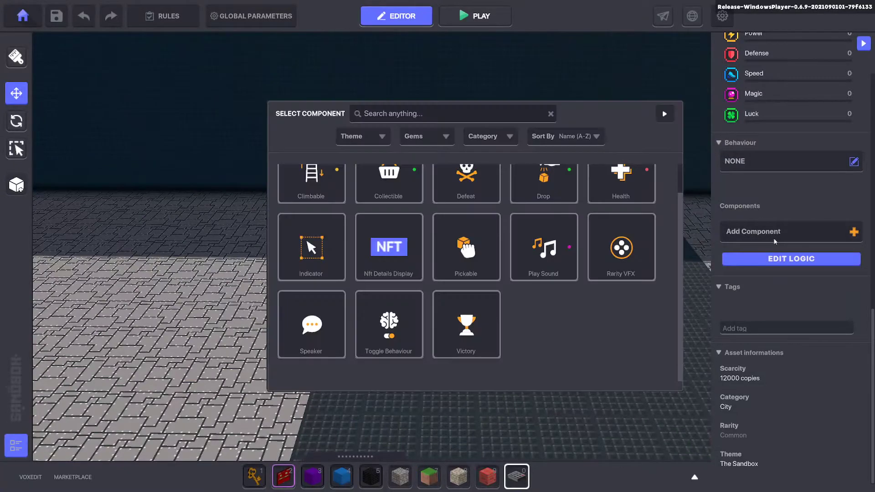
left_click(312, 326)
left_click(746, 257)
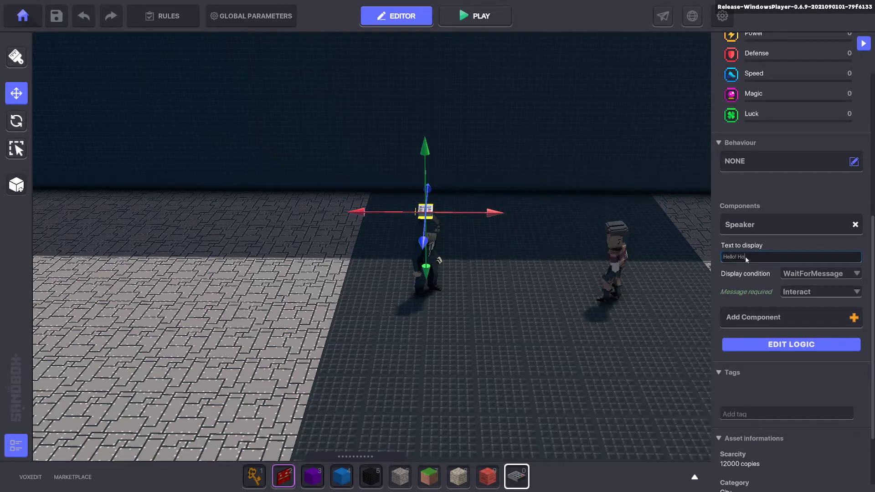
type("How are you today?")
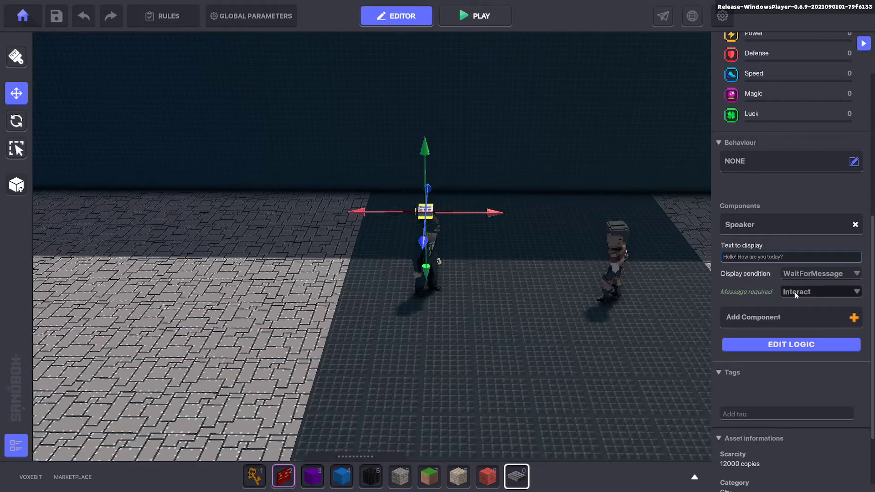
Step: Set the Speaker's required message to Talk.1 and add the tag Talk.1 to the switch
left_click(819, 291)
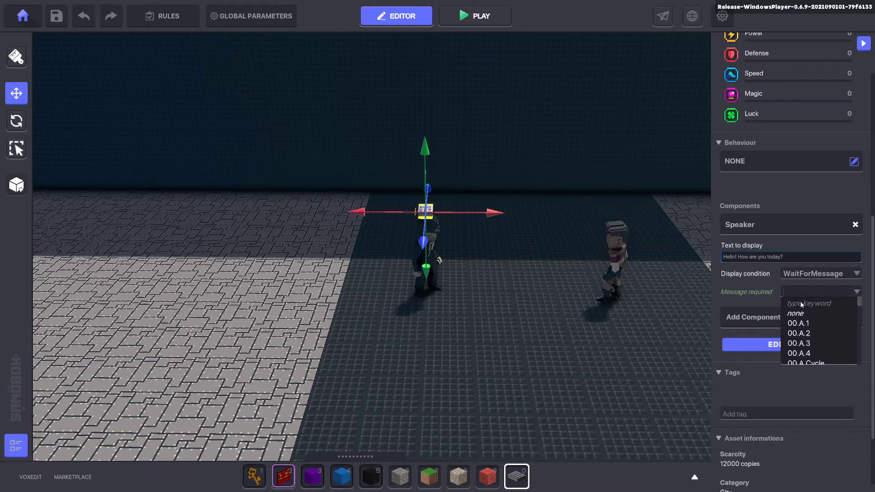
type("Talk.1")
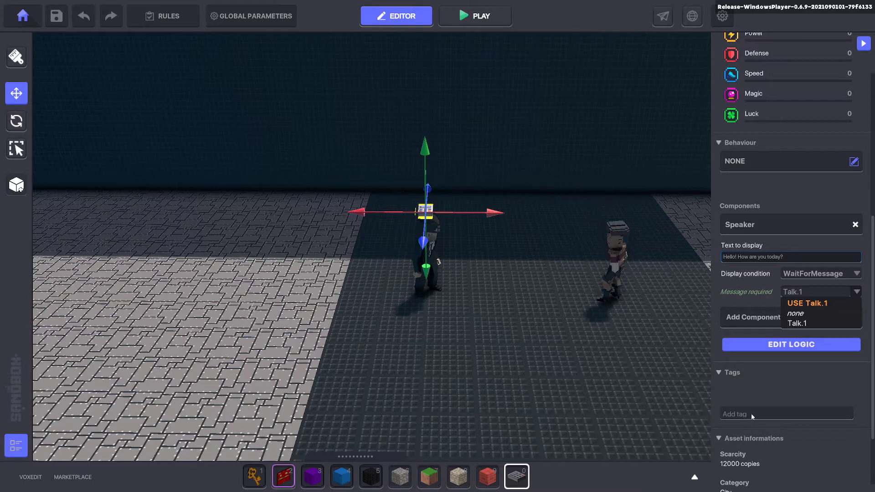
key("BackSpace")
key("BackSpace")
key("BackSpace")
key("BackSpace")
key("BackSpace")
key("BackSpace")
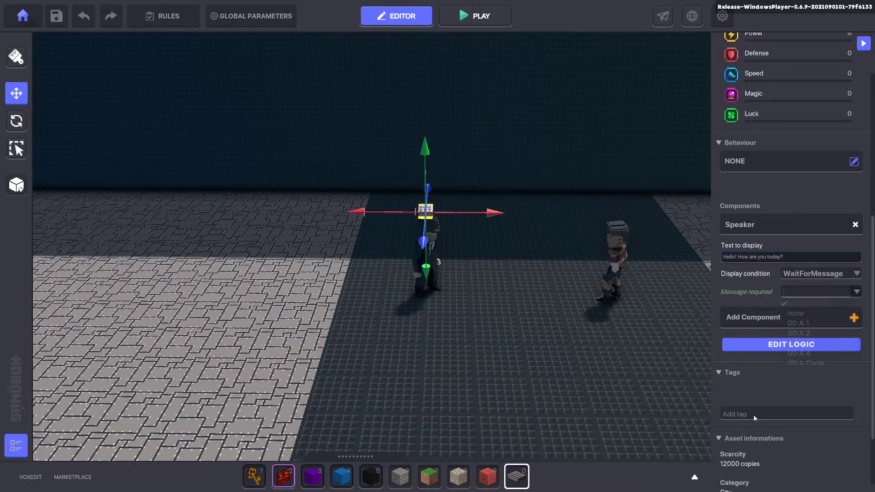
left_click(753, 415)
key("ctrl+v")
key("Return")
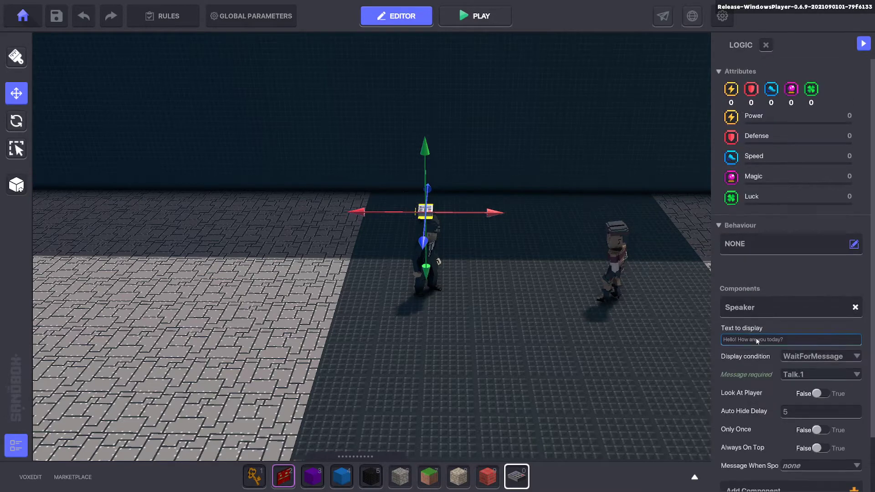
Step: Set the Speaker's auto hide delay to 4 in the detailed logic parameters
scroll(762, 346, "down", 3)
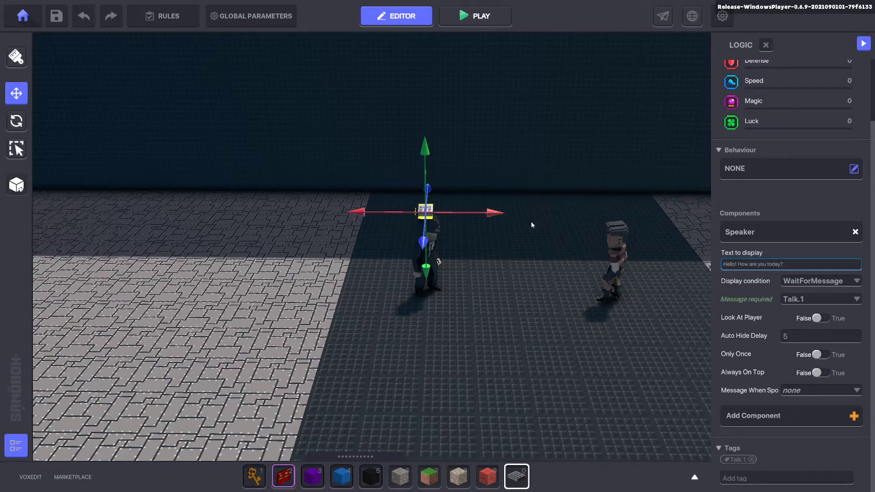
left_click(806, 336)
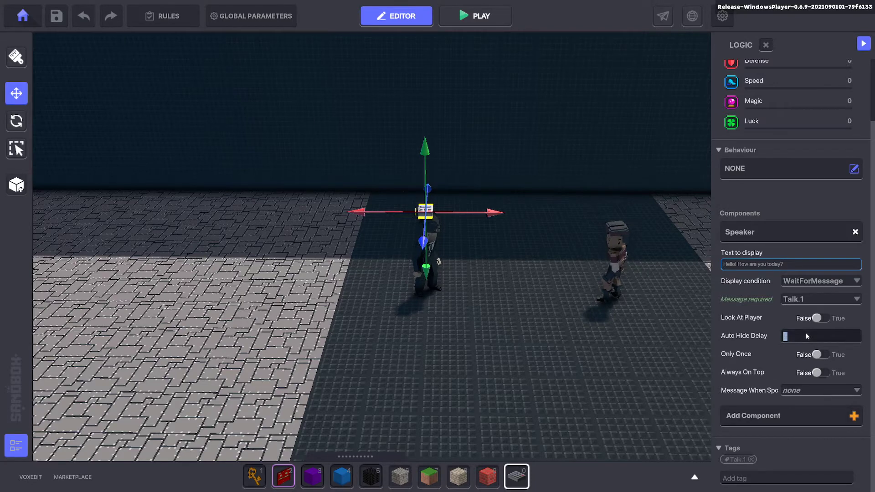
type("4")
mouse_move(734, 353)
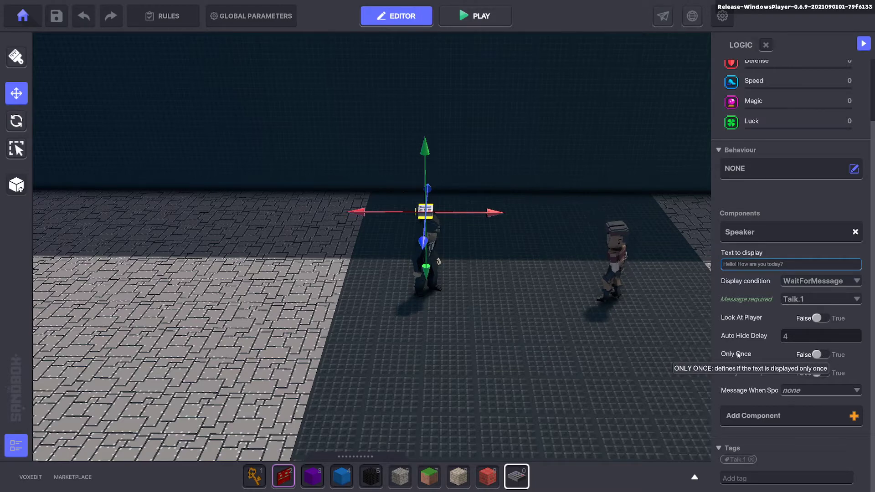
mouse_move(743, 376)
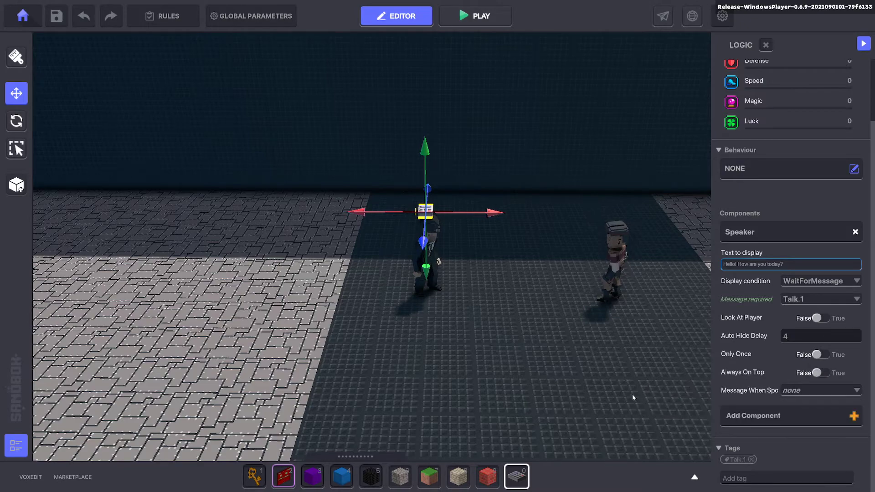
Step: Playtest the scene by pulling the lever, watch the suited character's speech bubble, and return to the editor
right_click_drag(631, 395, 616, 376)
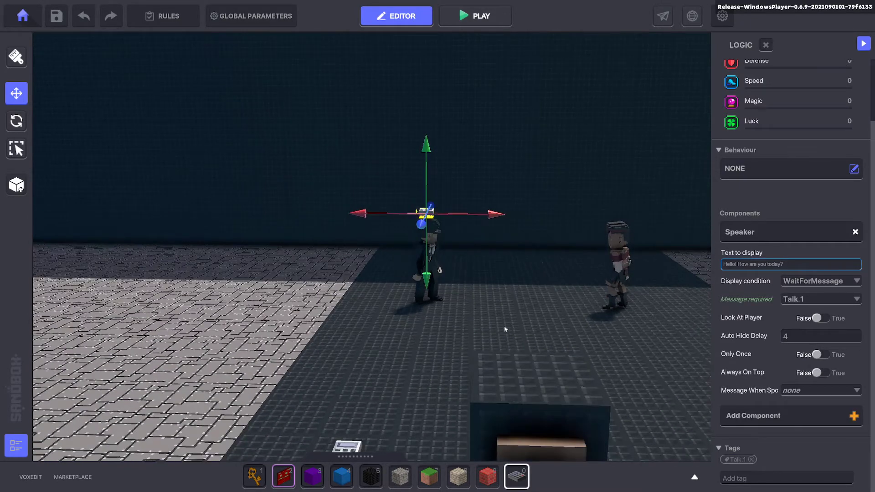
scroll(511, 356, "down", 5)
key("ctrl+p")
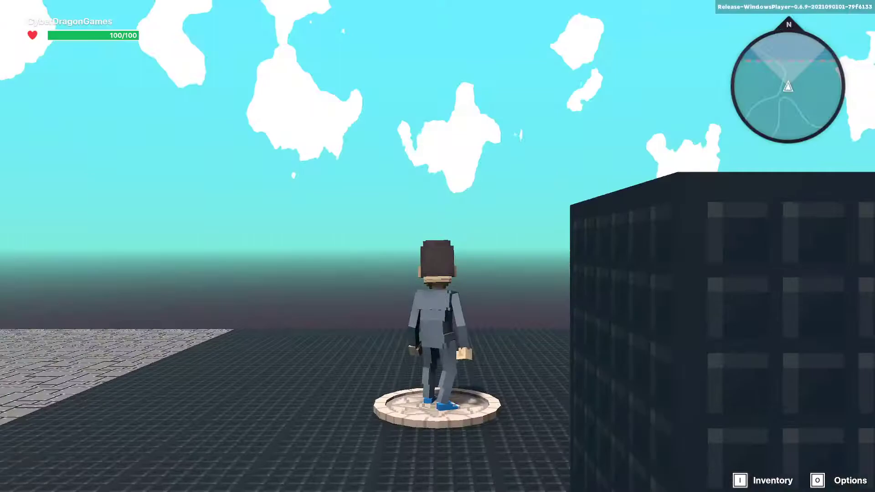
key("a")
key("d")
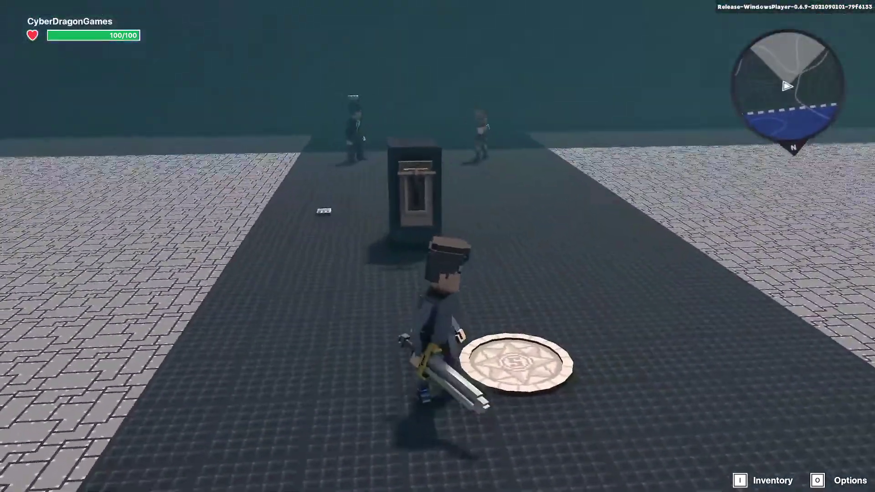
key("w")
key("a")
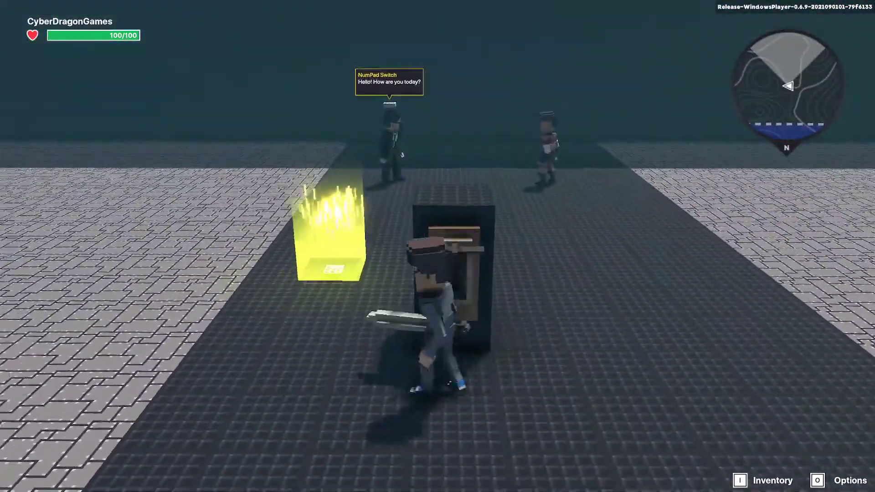
key("w")
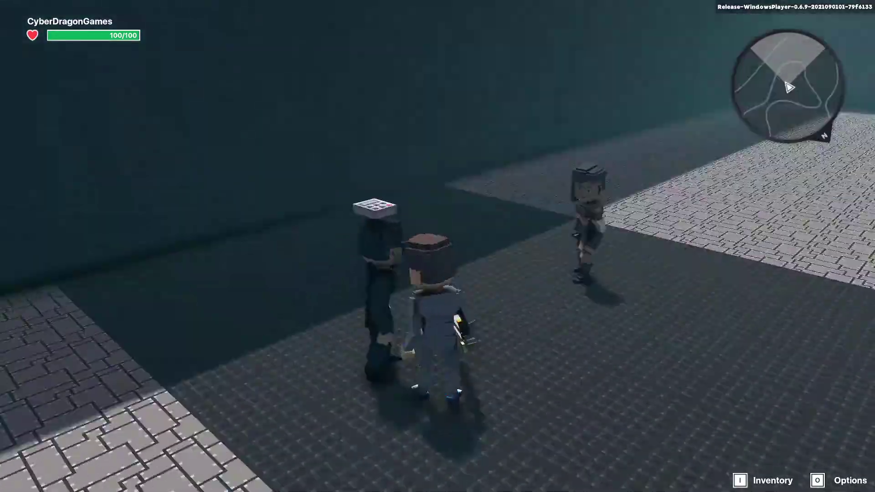
key("w")
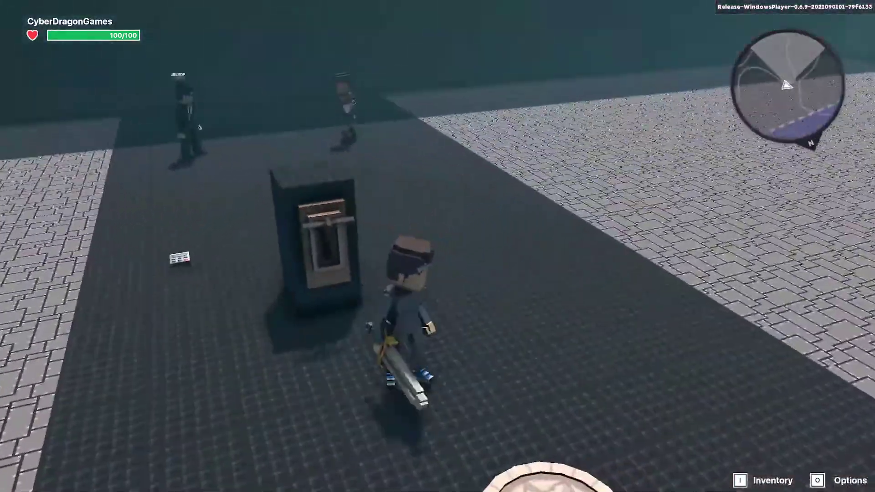
key("Escape")
Step: Clear the name of the NumPad Switch above the suited character and insert a line break before its Speaker text
left_click(463, 269)
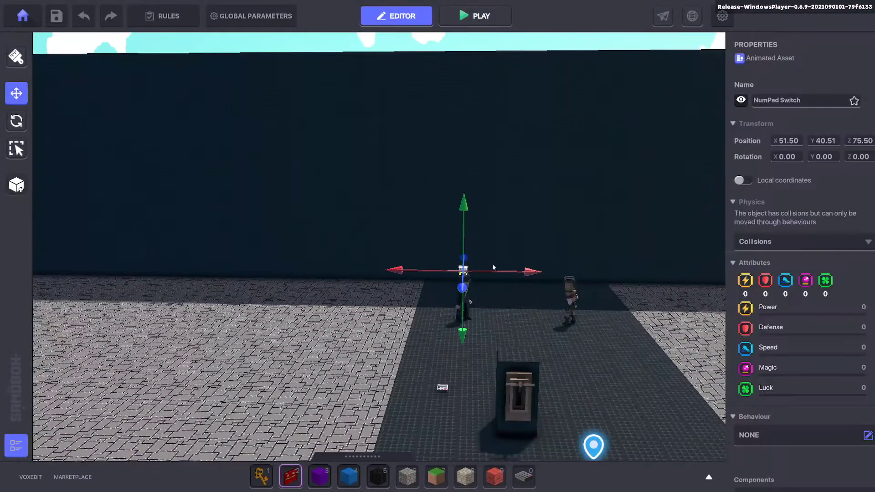
left_click(781, 103)
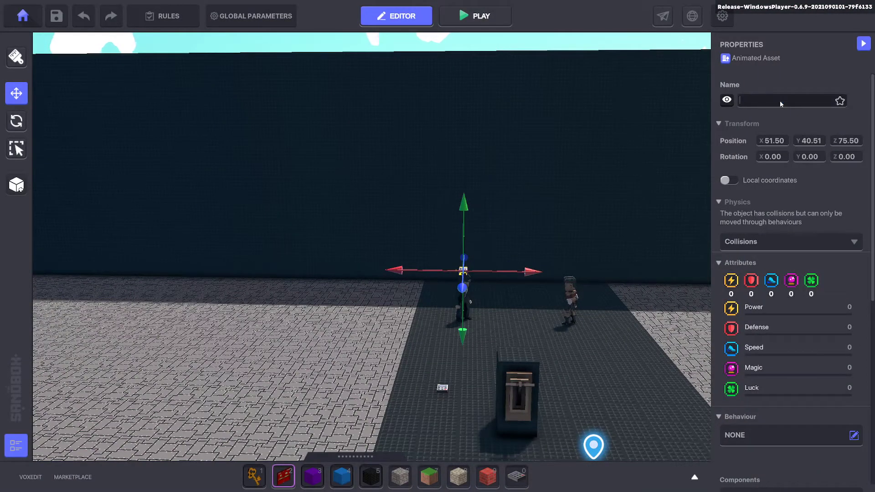
scroll(786, 310, "down", 5)
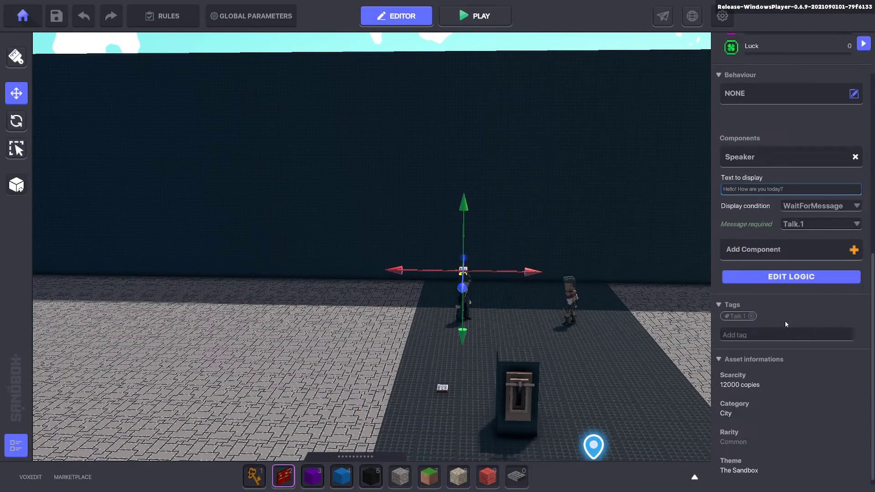
double_click(729, 189)
left_click(724, 191)
key("Return")
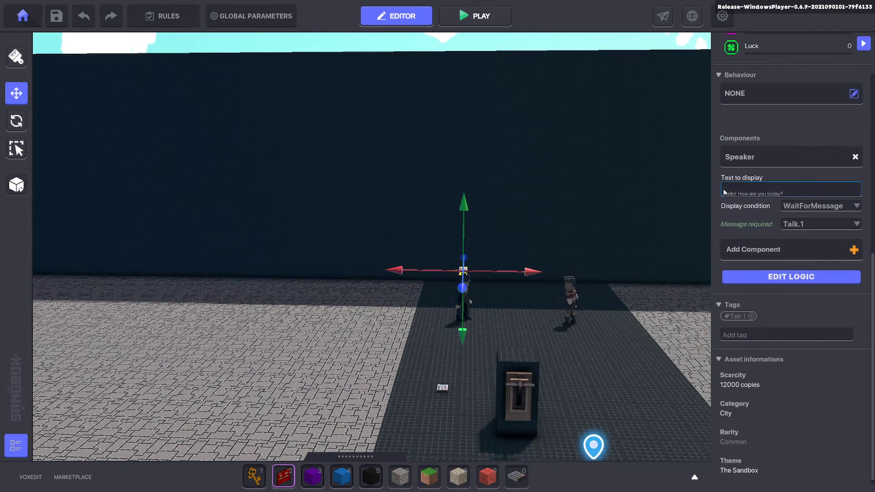
Step: Playtest the lever with the edited Speaker and walk up to the suited character to inspect the speech bubble
key("ctrl+p")
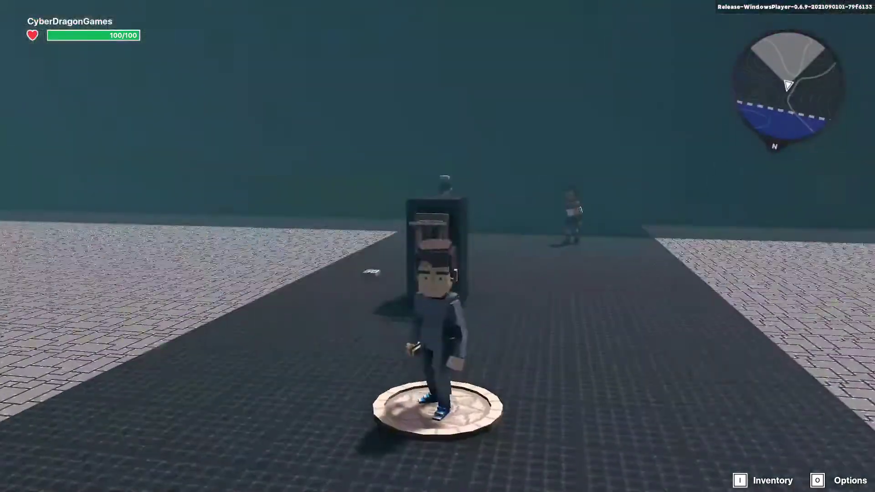
key("w")
key("e")
key("a")
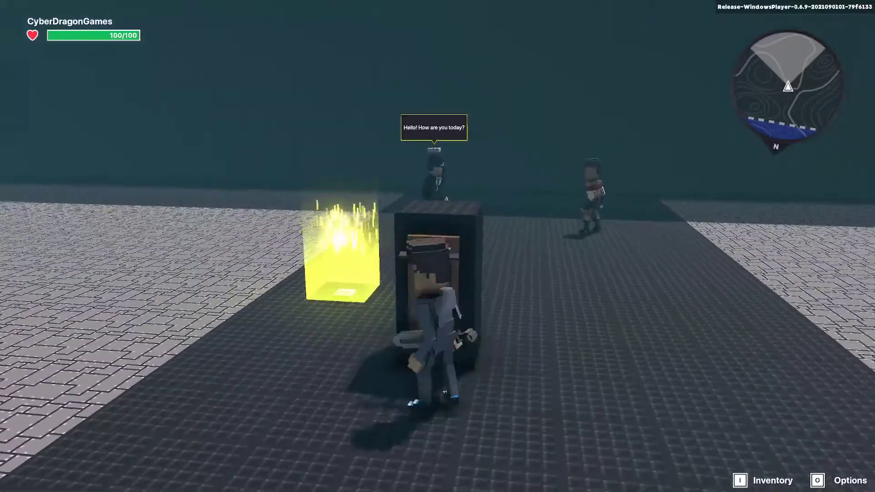
key("w")
key("w")
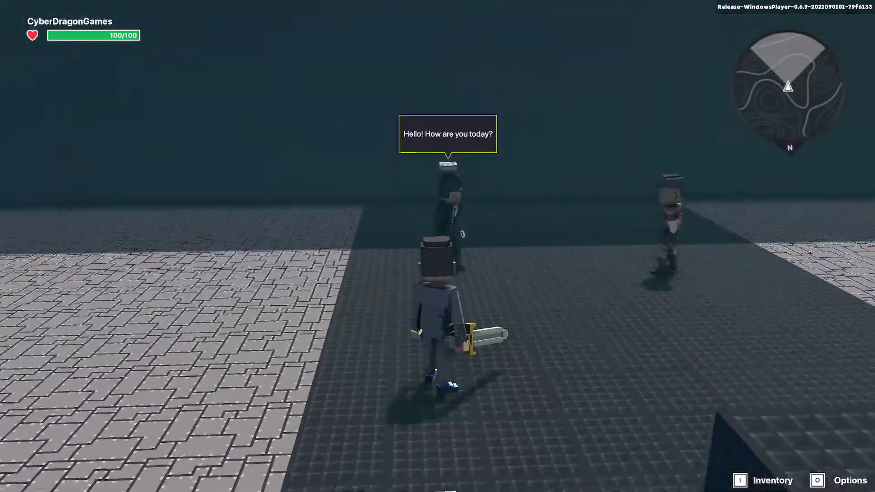
Step: Walk back to the lever, trigger the greeting once more, and end the playtest
key("d")
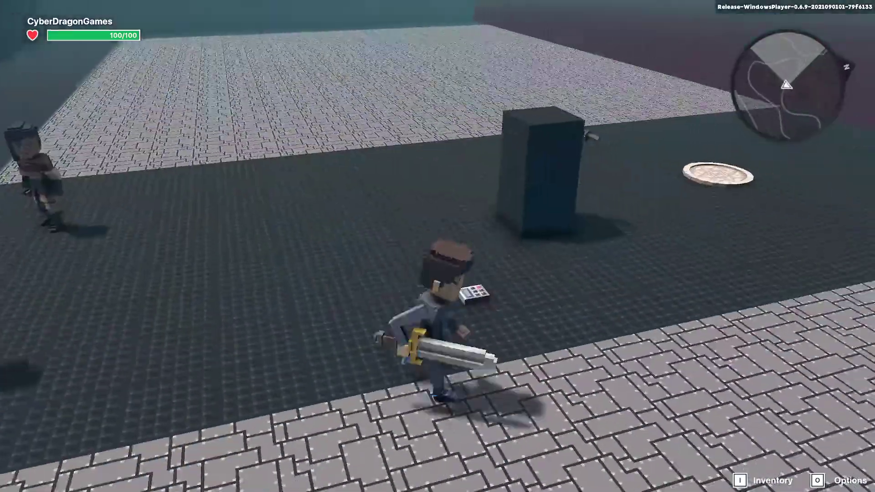
key("w")
key("e")
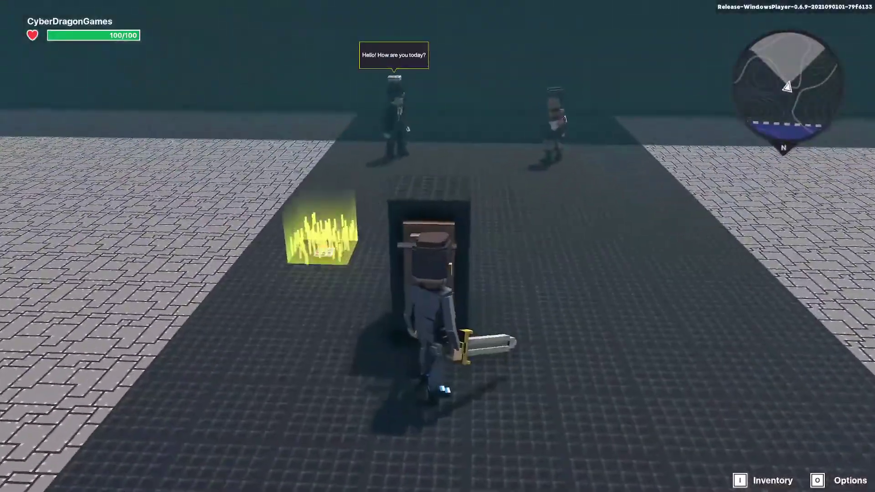
key("a")
key("w")
key("s")
key("d")
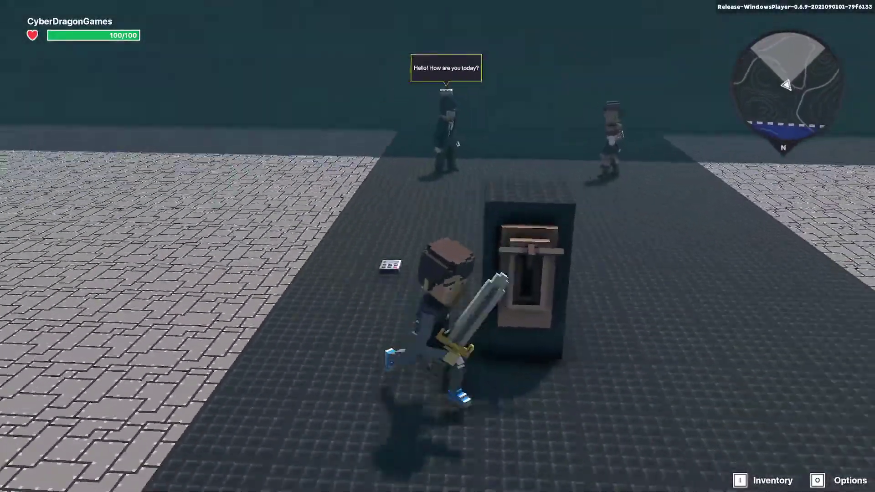
key("Escape")
Step: Duplicate the NumPad Switch with the Health component on the floor and place the copy directly beside the original
scroll(436, 369, "up", 6)
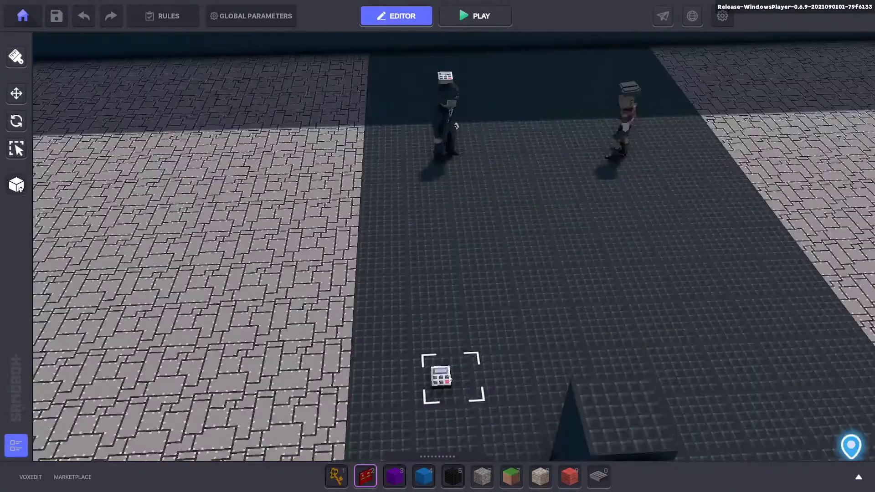
left_click(440, 376)
scroll(769, 369, "down", 5)
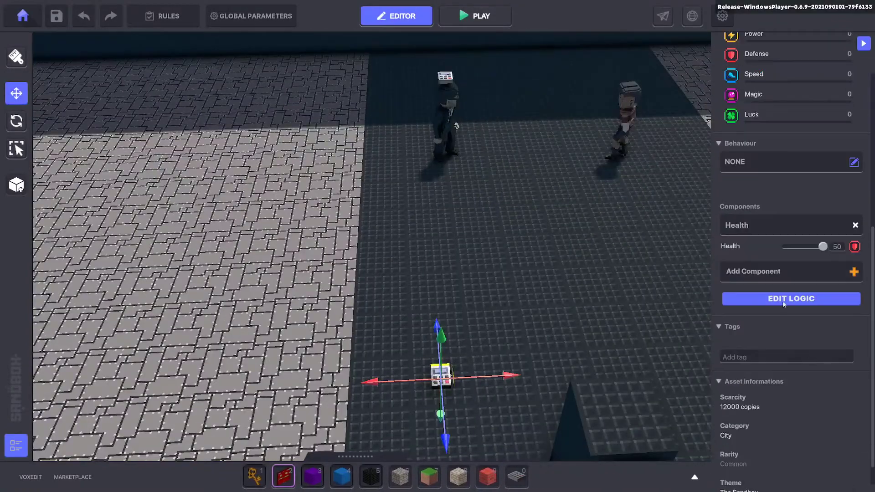
left_click(785, 296)
scroll(780, 350, "down", 4)
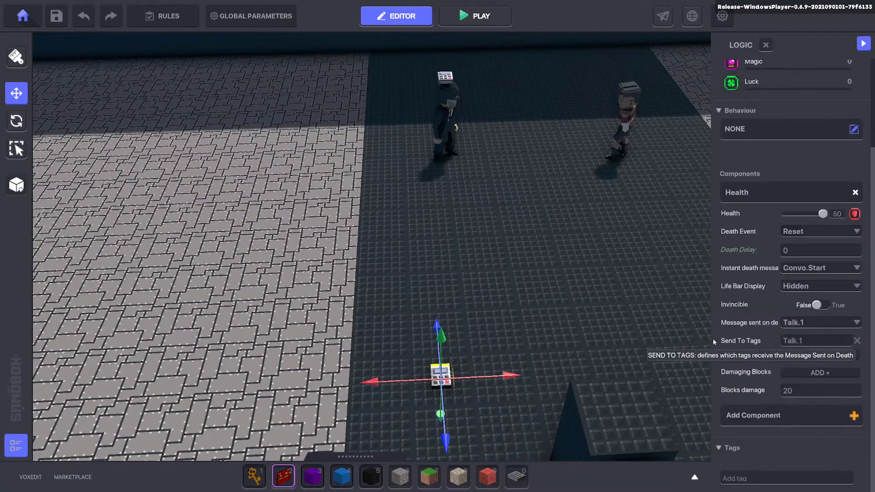
right_click_drag(643, 334, 556, 326)
key("ctrl+d")
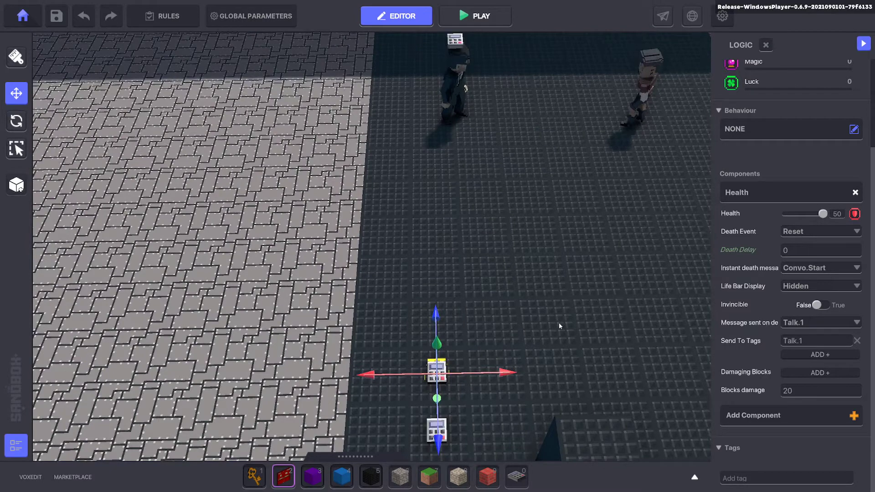
left_click_drag(498, 429, 529, 429)
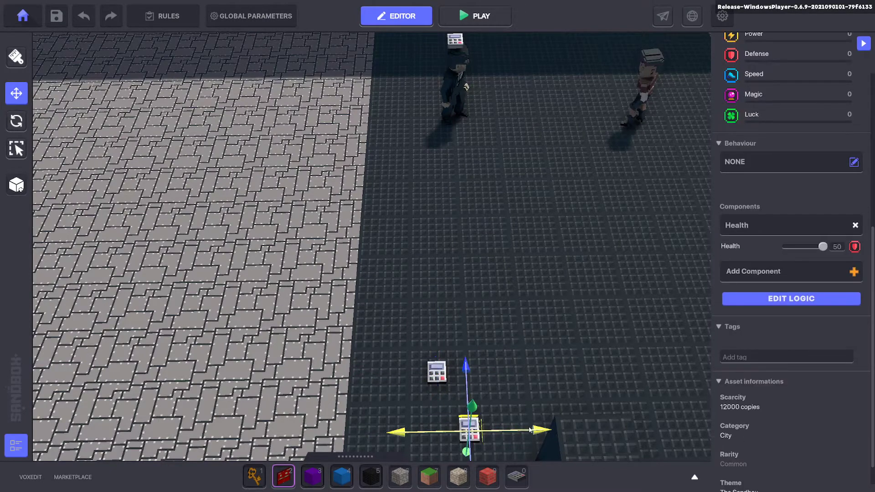
left_click_drag(466, 393, 465, 338)
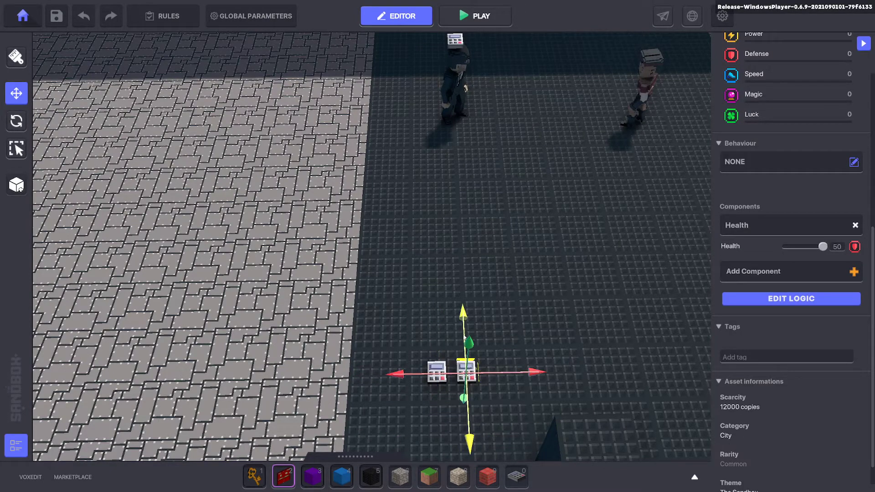
Step: Add the tag Talk.1 to the duplicated NumPad Switch, copying it from the switch's Send To Tags value
left_click(783, 299)
middle_click_drag(618, 305, 595, 285)
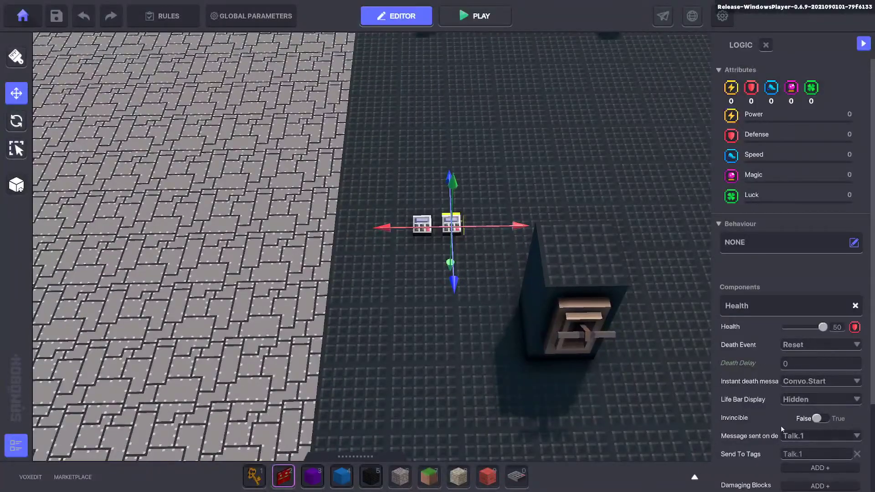
scroll(780, 425, "down", 3)
left_click(795, 339)
key("ctrl+c")
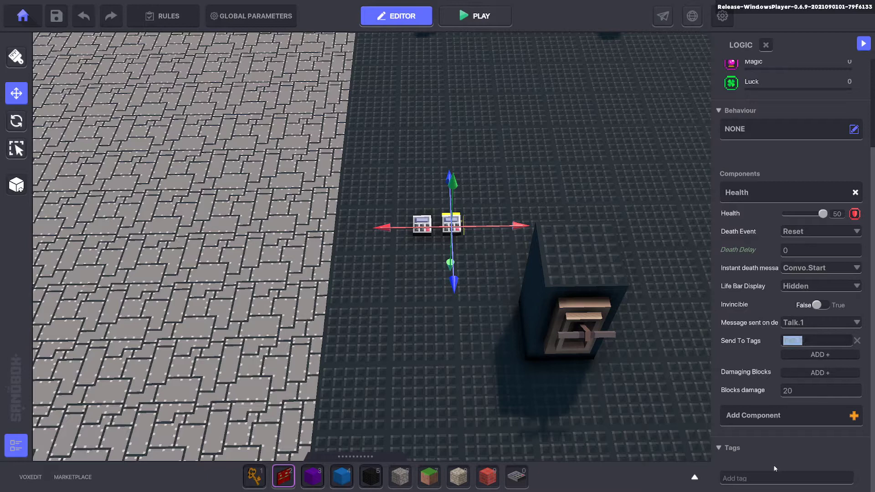
left_click(759, 479)
key("ctrl+v")
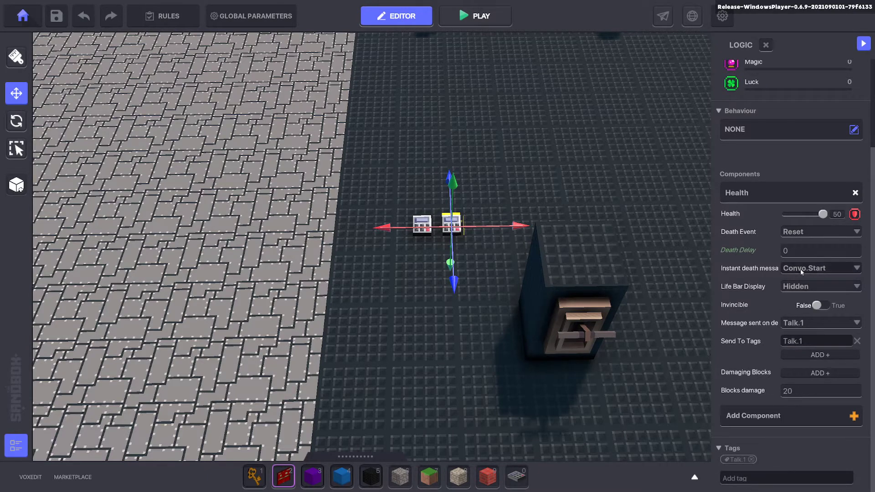
key("Return")
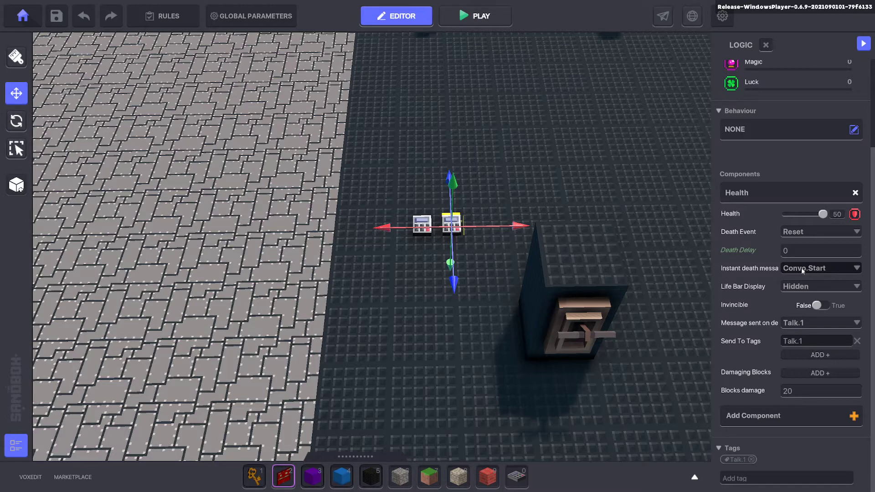
Step: Set the duplicated switch's instant death message to Talk.1 and its death delay to 4
left_click(802, 270)
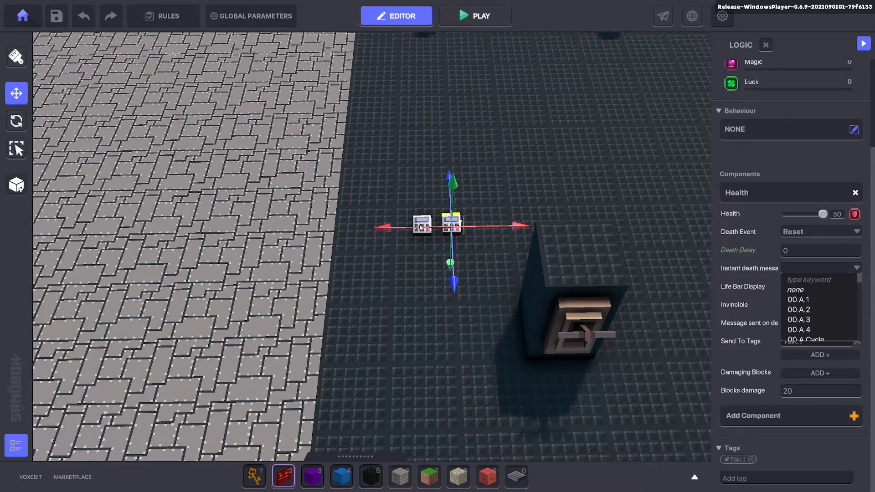
key("ctrl+v")
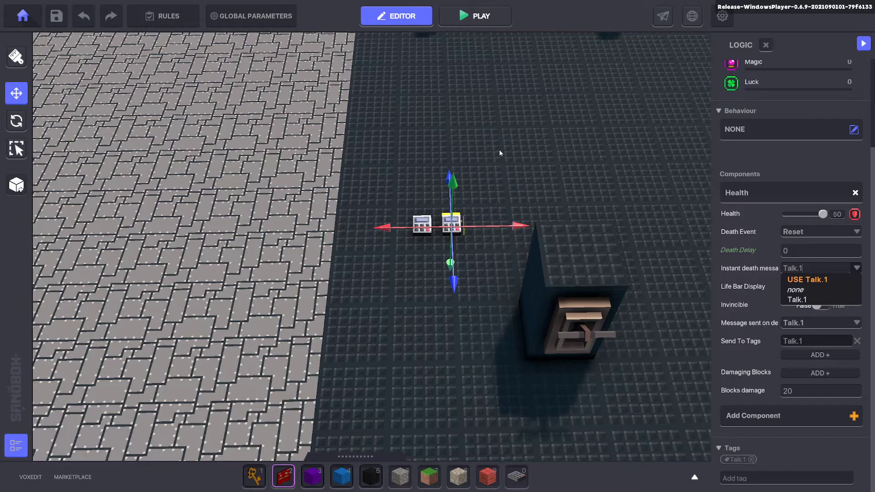
key("Escape")
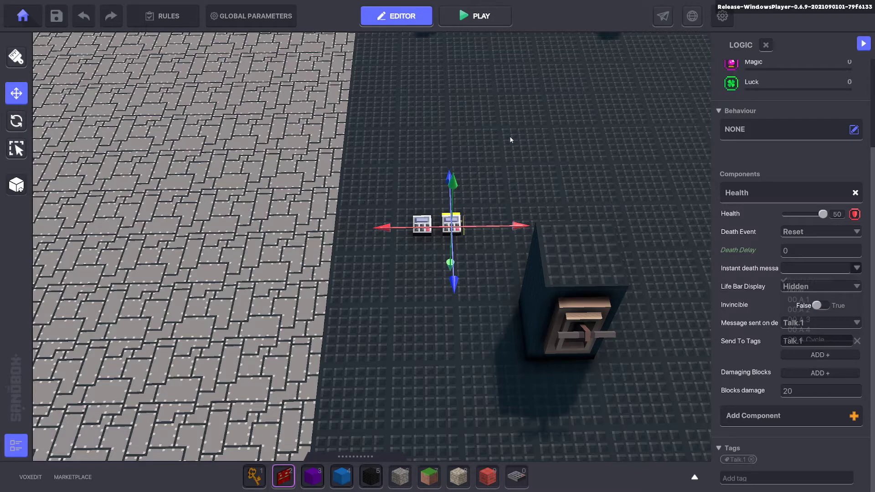
right_click_drag(518, 164, 512, 133)
middle_click_drag(512, 134, 515, 145)
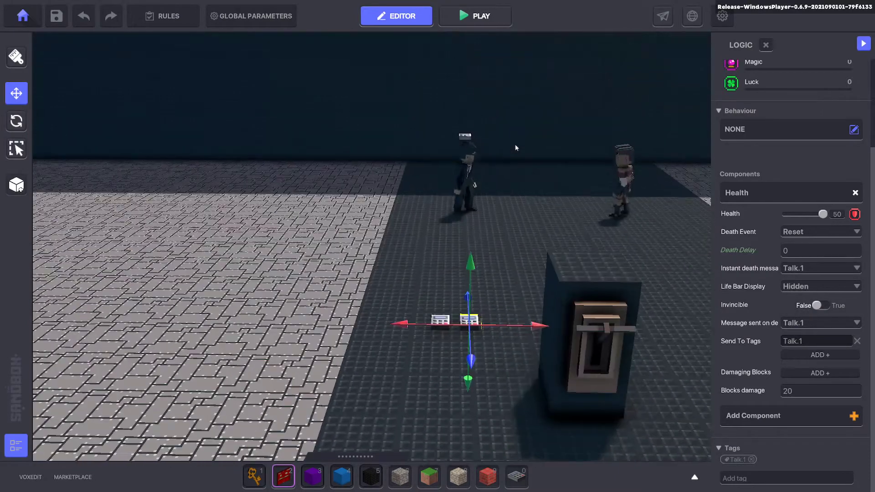
left_click(809, 257)
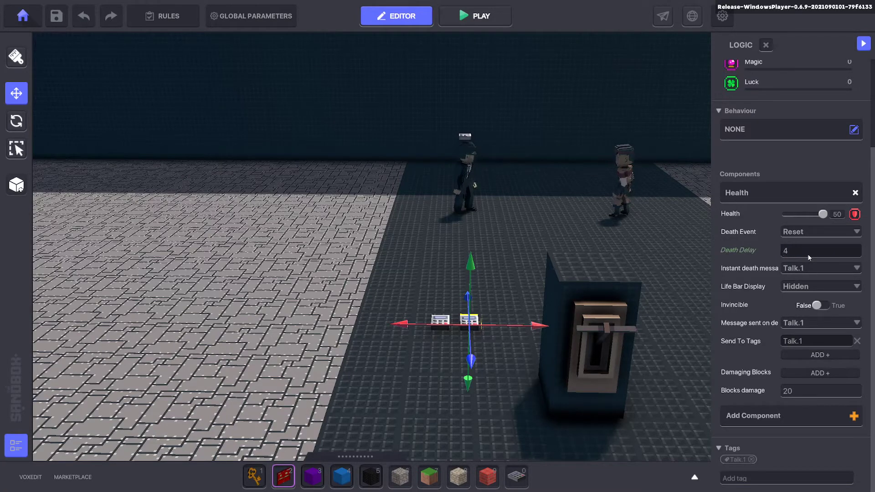
type("4")
Step: Compare the auto hide delay of the suited character's Speaker with the duplicated switch's death delay, and review that switch's Health parameters
left_click(463, 137)
left_click(800, 348)
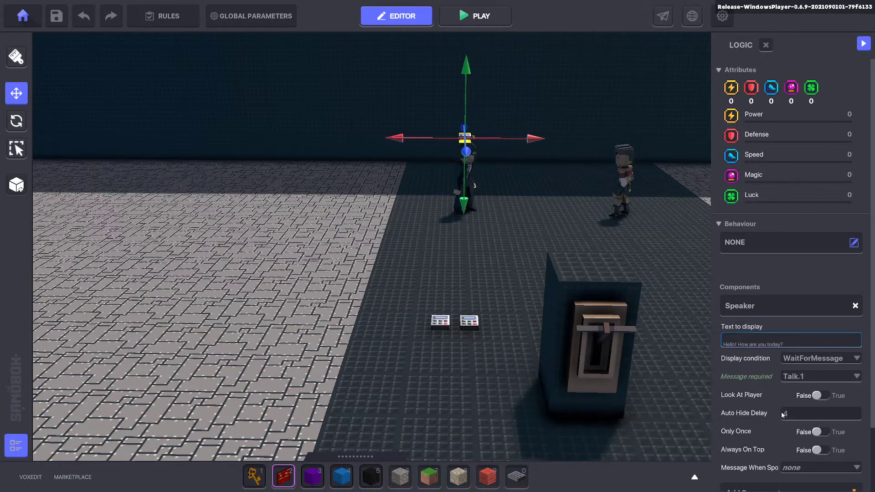
left_click(477, 322)
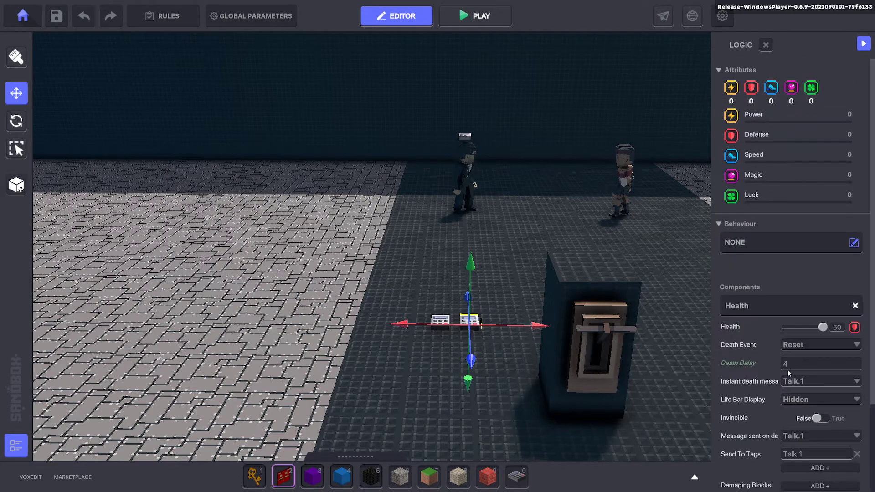
key("d")
key("d")
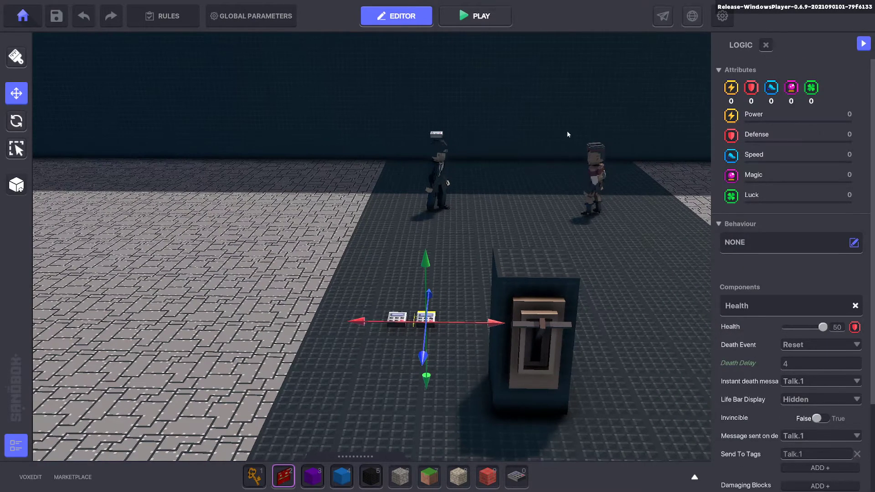
scroll(757, 339, "down", 4)
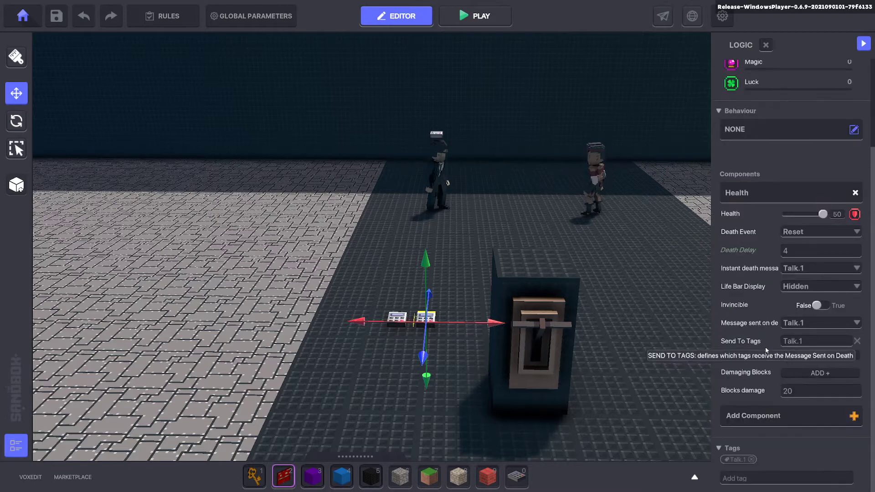
Step: Set the duplicated switch's Send To Tags to Talk.2 and its message sent on death to a new message, Talk.2
double_click(825, 340)
key("Return")
key("Return")
key("Return")
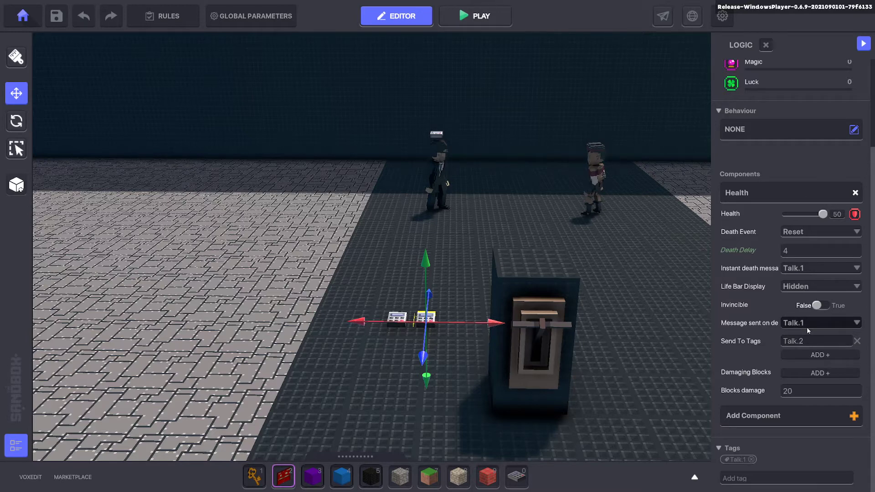
left_click(806, 328)
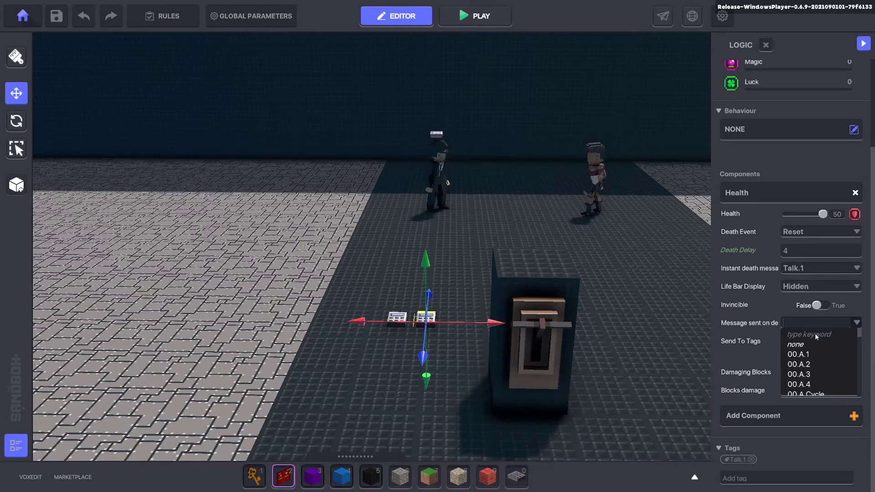
type("Talk.2")
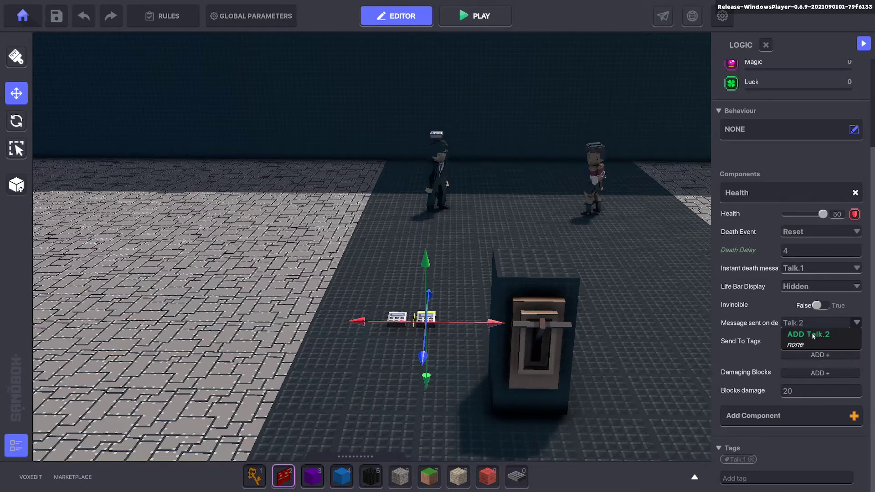
left_click(437, 139)
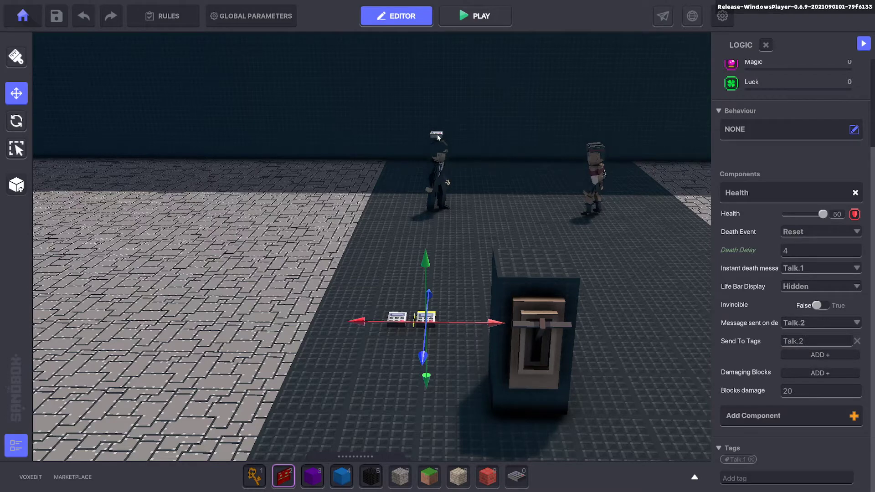
Step: Duplicate the Speaker NumPad Switch above the suited character and place the copy above the other character's head
left_click(437, 137)
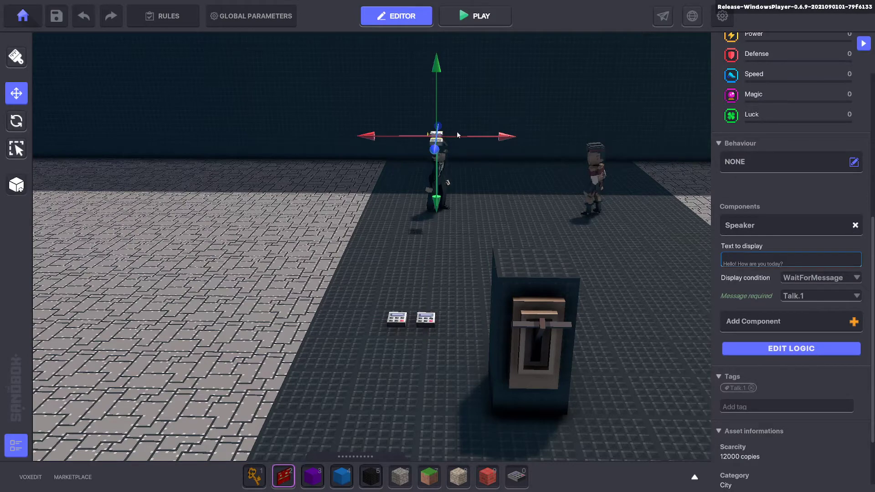
left_click_drag(495, 148, 658, 150)
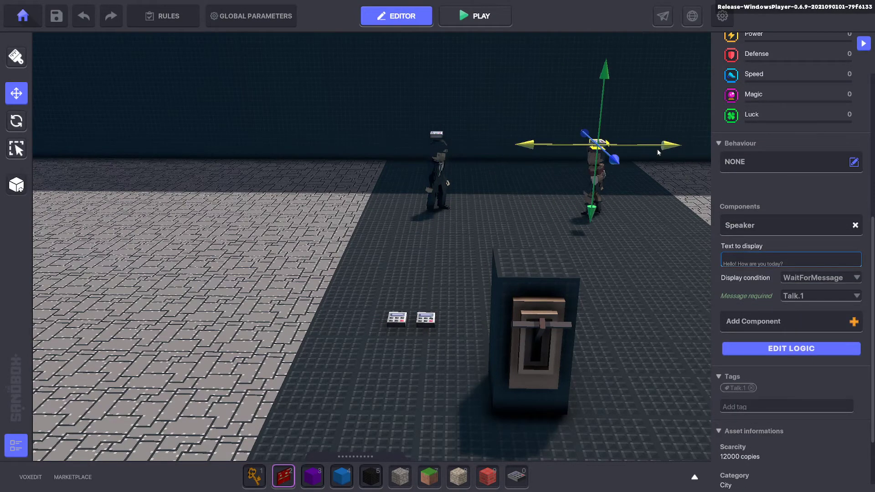
right_click_drag(433, 121, 515, 123)
left_click_drag(531, 89, 500, 85)
right_click_drag(548, 104, 449, 87)
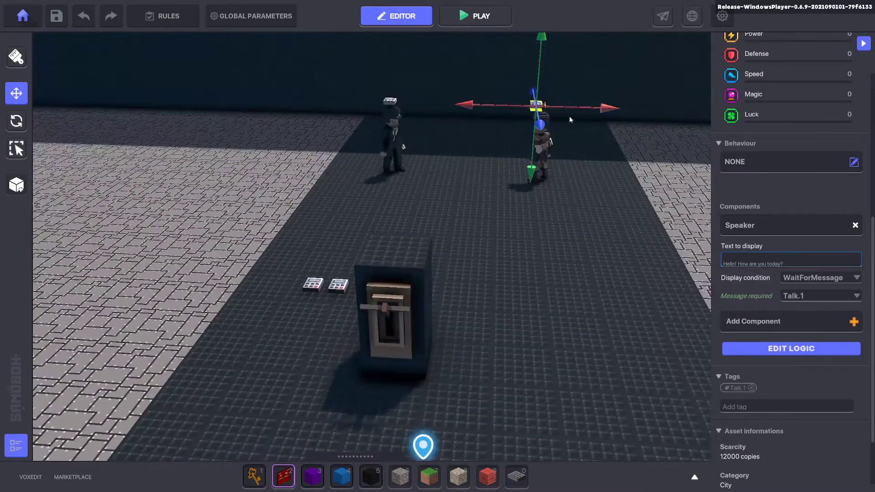
Step: Set the copied Speaker's required message to Talk.2 and replace its Talk.1 tag with Talk.2
left_click(807, 299)
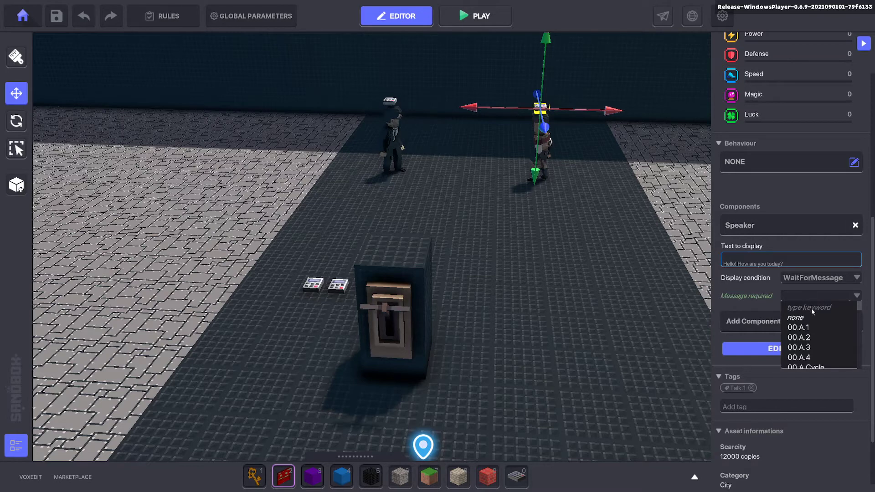
type("Talk.2")
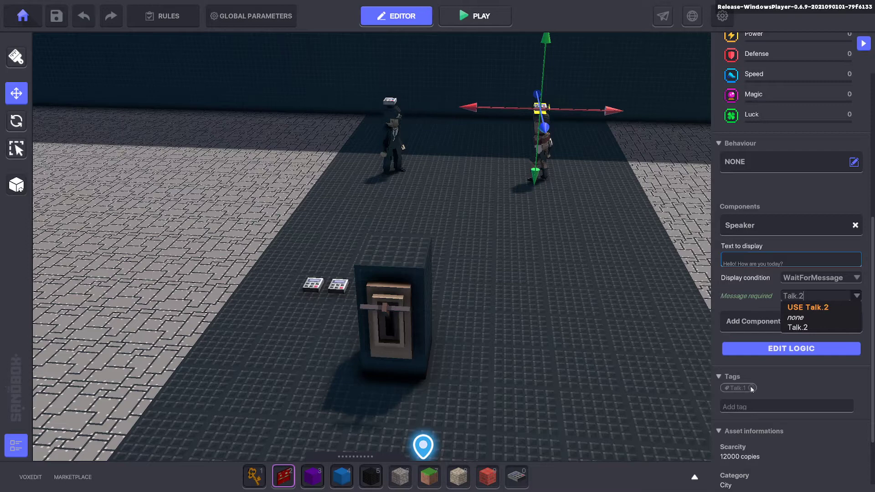
key("Return")
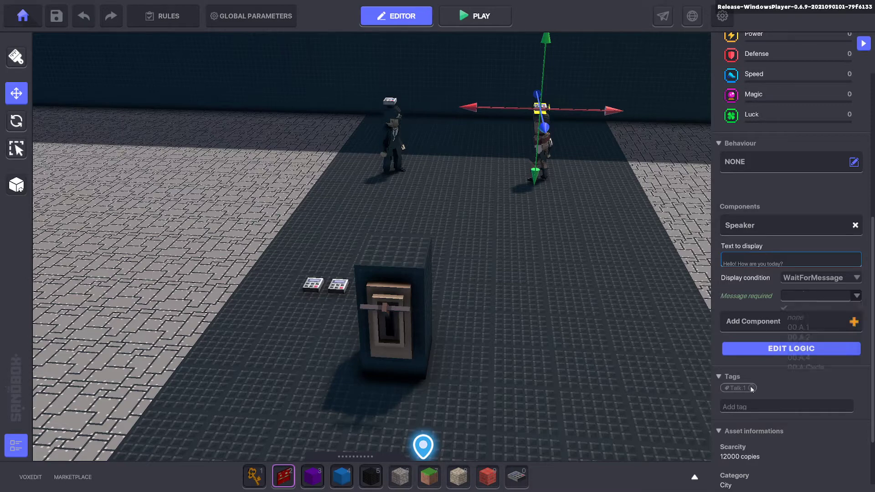
left_click(750, 388)
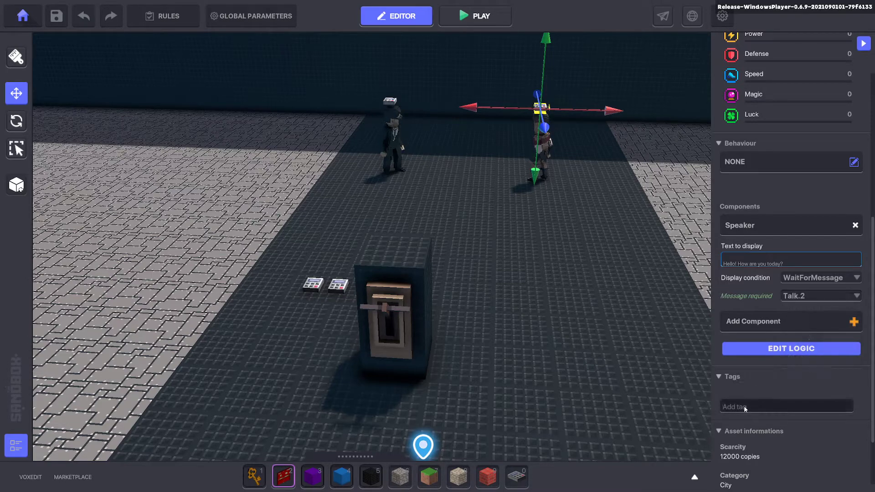
key("Return")
left_click(570, 332)
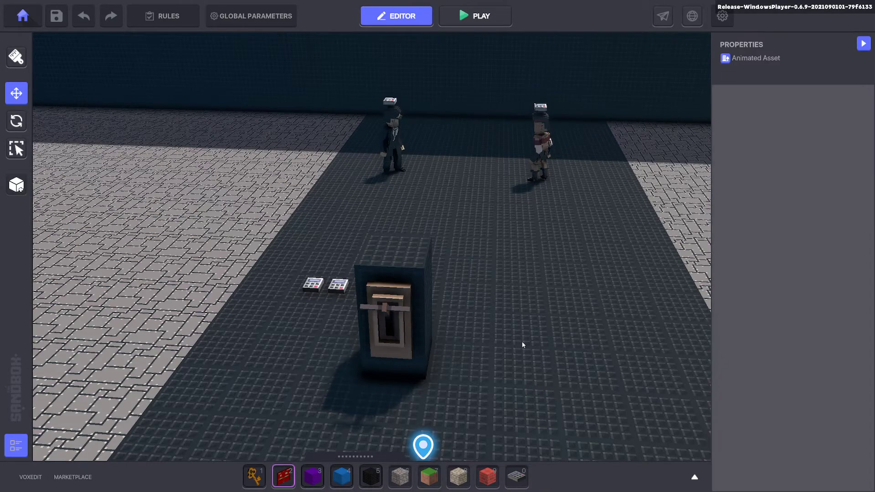
Step: Review the message chain by inspecting the lever, the first floor switch and the second floor switch in turn
right_click_drag(522, 341, 503, 319)
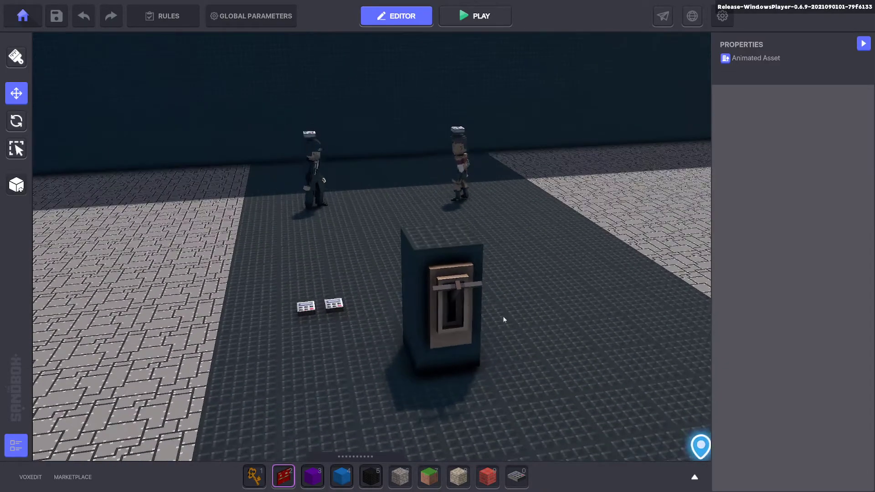
left_click(443, 306)
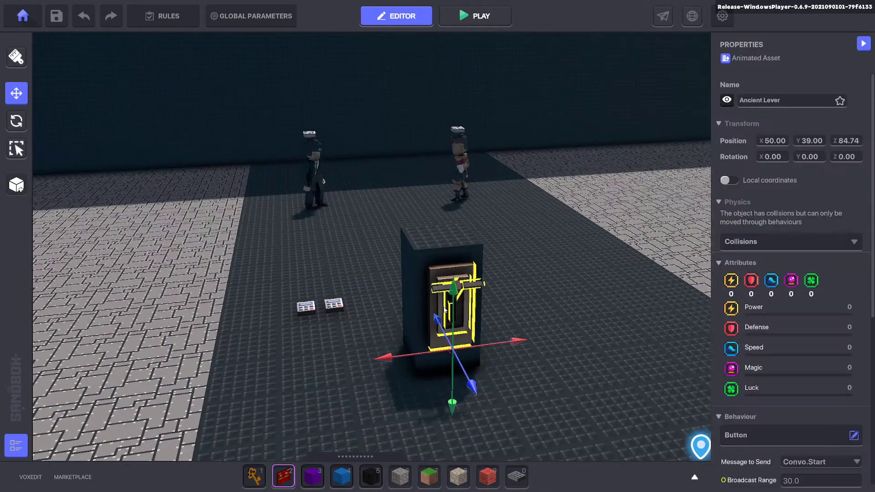
left_click(306, 308)
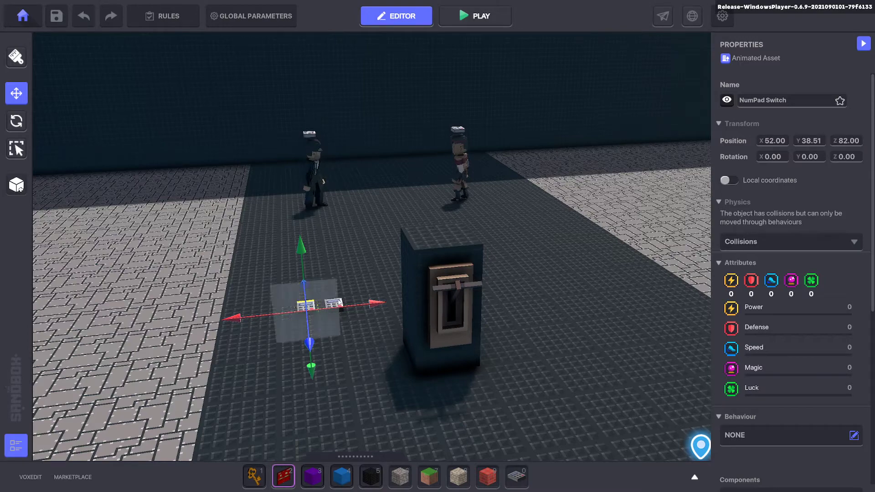
left_click(344, 308)
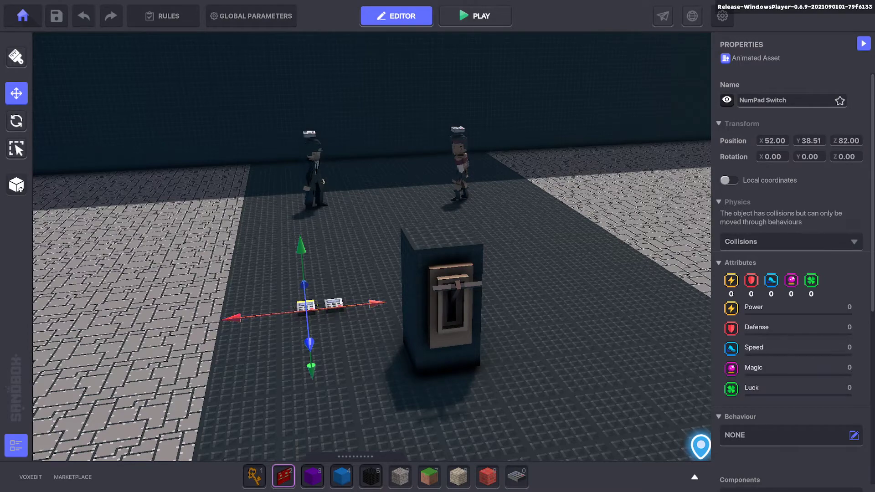
scroll(344, 308, "up", 2)
scroll(333, 300, "up", 3)
left_click(332, 301)
scroll(436, 261, "down", 3)
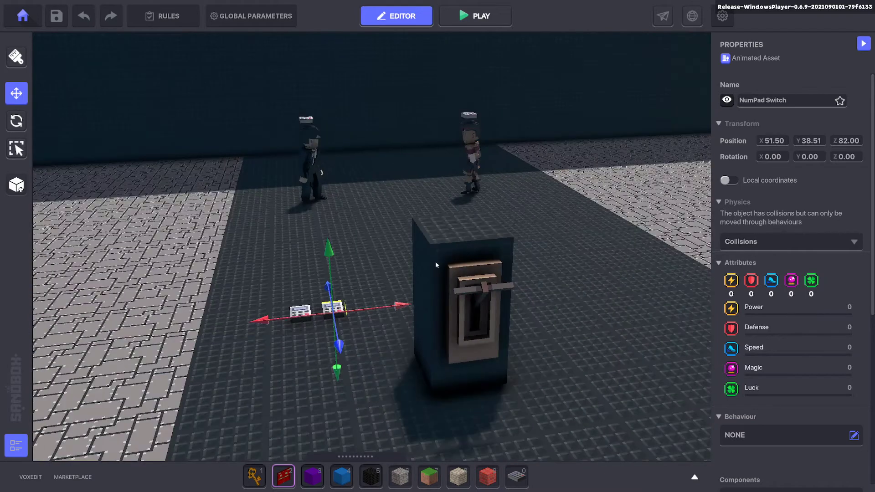
Step: Replace the display text of the Speaker above the second character with "Good how are you?"
left_click(471, 116)
scroll(754, 345, "down", 5)
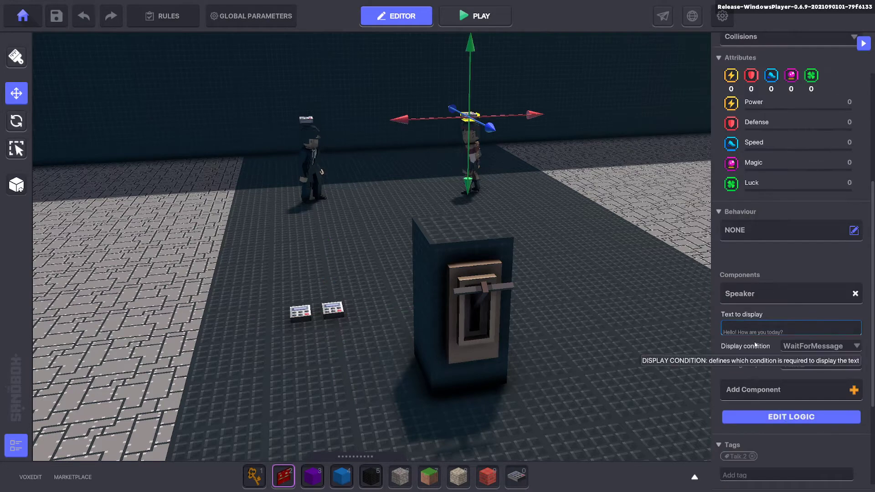
left_click(790, 336)
key("BackSpace")
key("BackSpace")
key("BackSpace")
key("BackSpace")
key("BackSpace")
key("BackSpace")
key("BackSpace")
key("BackSpace")
key("BackSpace")
key("BackSpace")
key("BackSpace")
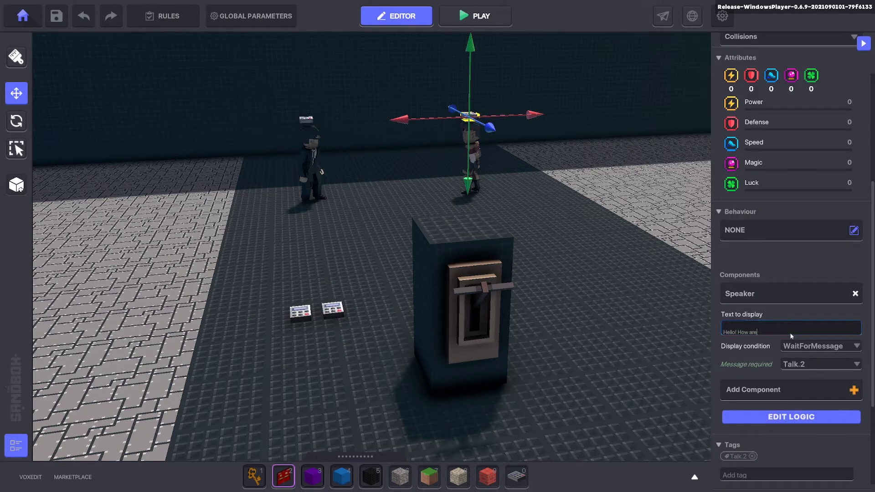
key("BackSpace")
key("BackSpace")
key("BackSpace")
key("BackSpace")
key("BackSpace")
key("BackSpace")
key("BackSpace")
key("BackSpace")
key("BackSpace")
key("BackSpace")
key("BackSpace")
key("BackSpace")
type("Good how a")
left_click(614, 339)
Step: Play-test the conversation by running to the lever and triggering it, and return to the editor
key("ctrl+p")
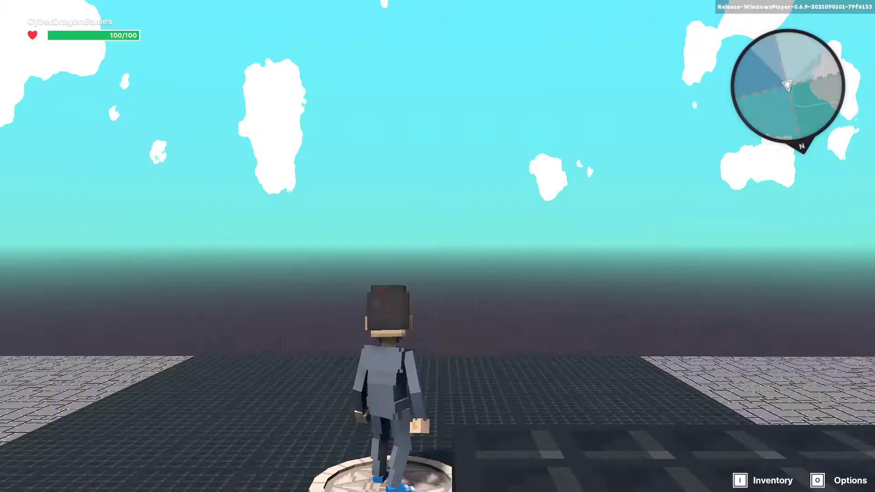
key("w")
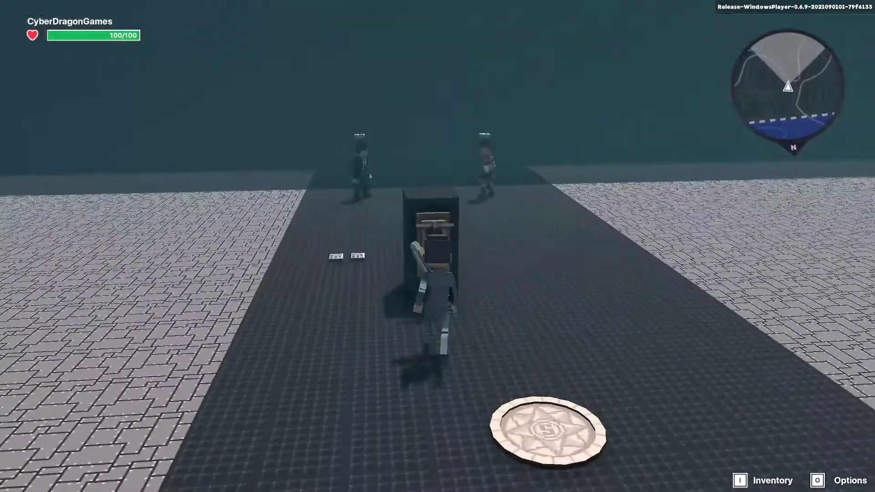
key("w")
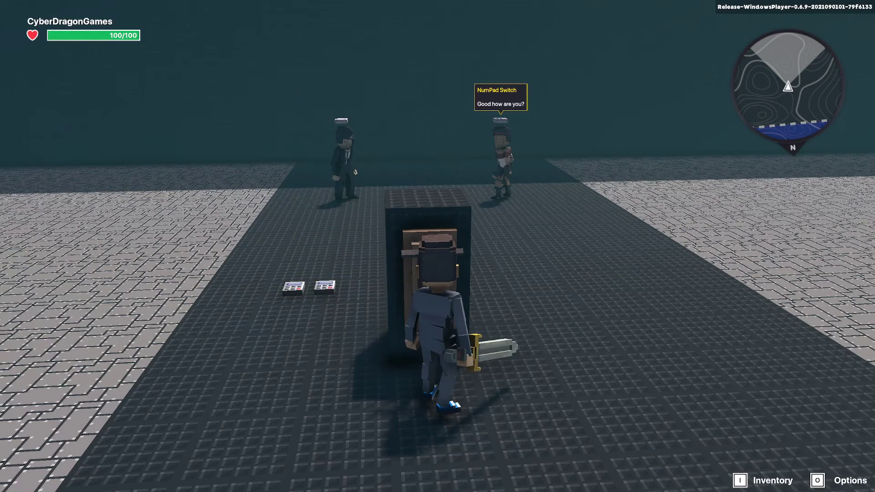
key("Escape")
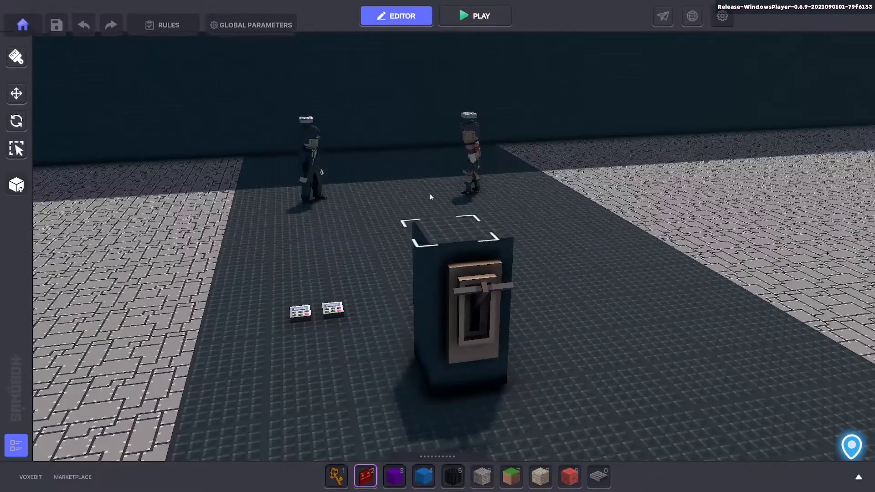
Step: Clear the name of the Speaker NumPad Switch above the second character
left_click(465, 119)
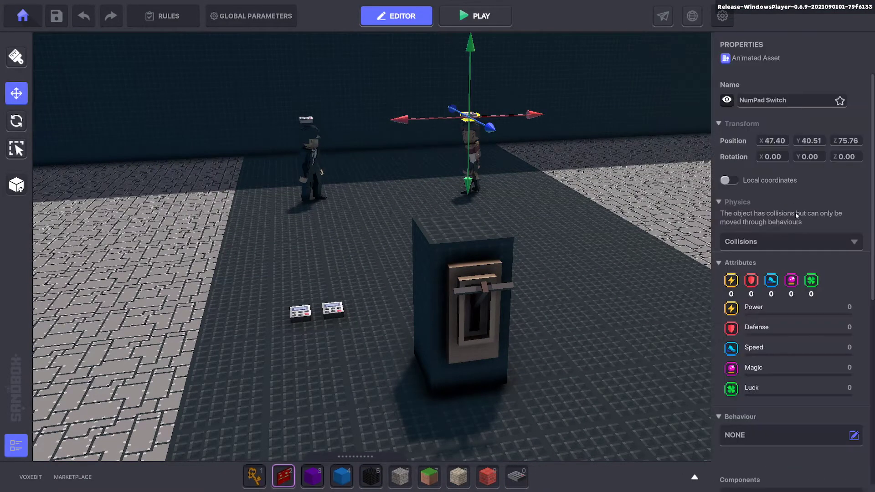
left_click(783, 99)
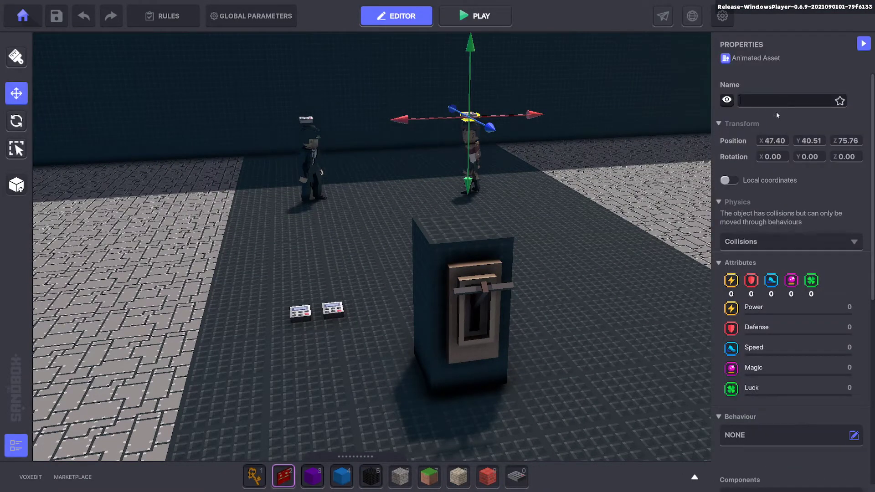
key("BackSpace")
left_click(632, 295)
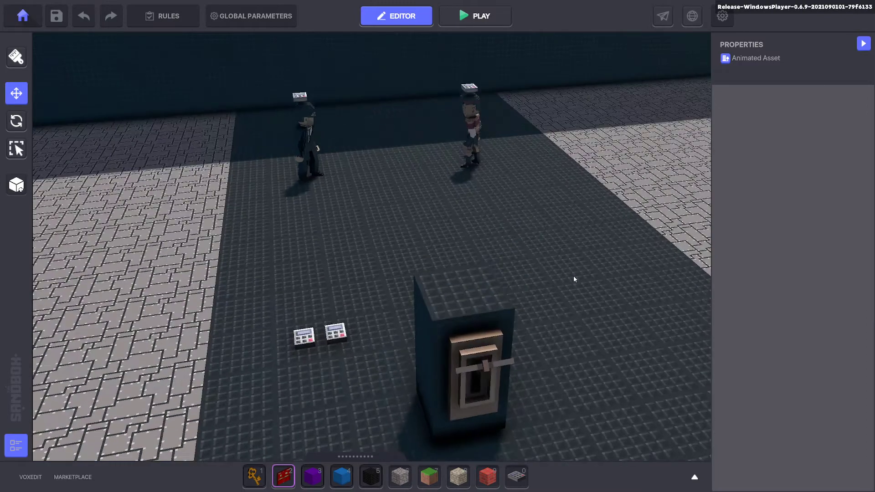
Step: Duplicate the second floor NumPad Switch and line the copy up beside it as the third in the row
left_click(340, 337)
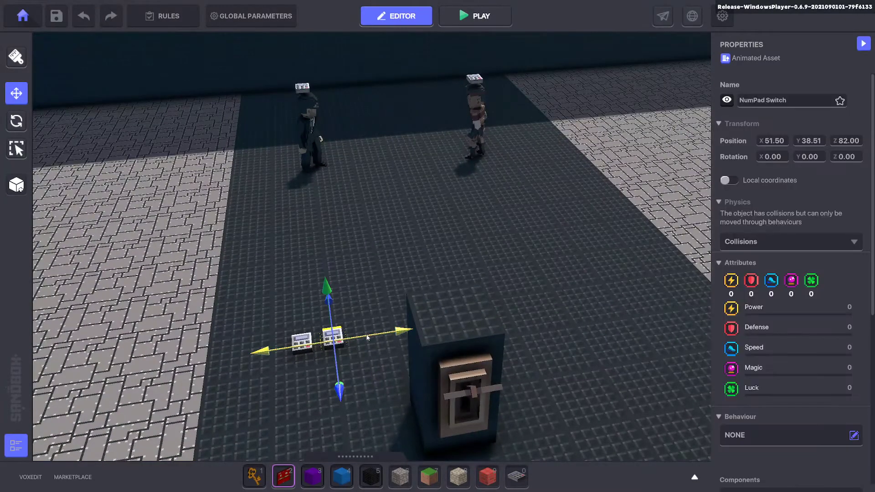
key("ctrl+d")
left_click_drag(370, 383, 392, 384)
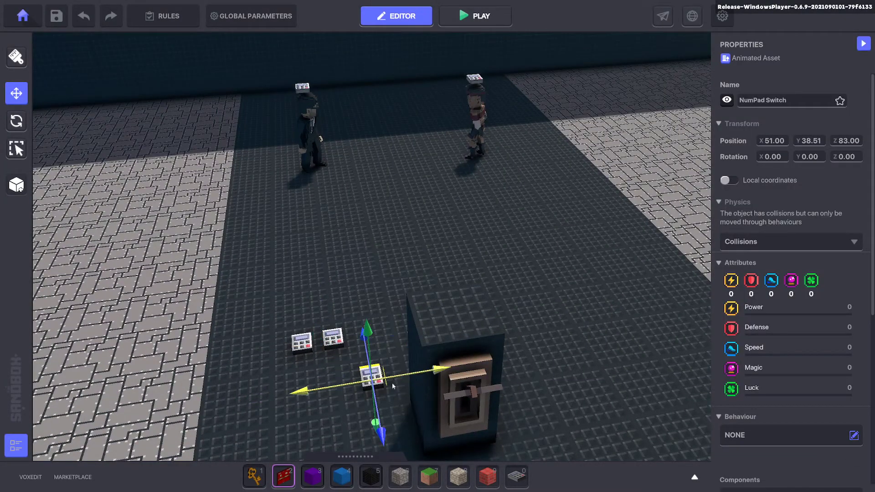
left_click_drag(378, 430, 370, 394)
Step: Replace the third switch's Talk.1 tag with Talk.2, copying the value from its Send To Tags
scroll(786, 296, "down", 5)
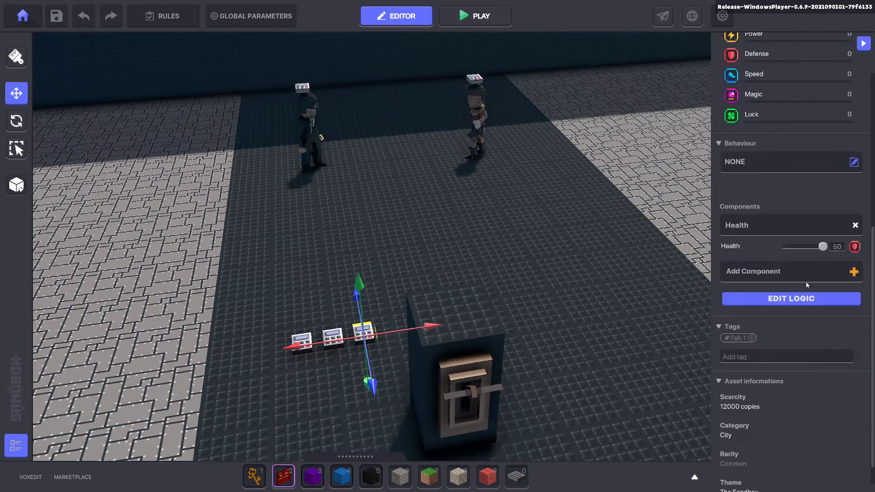
left_click(787, 298)
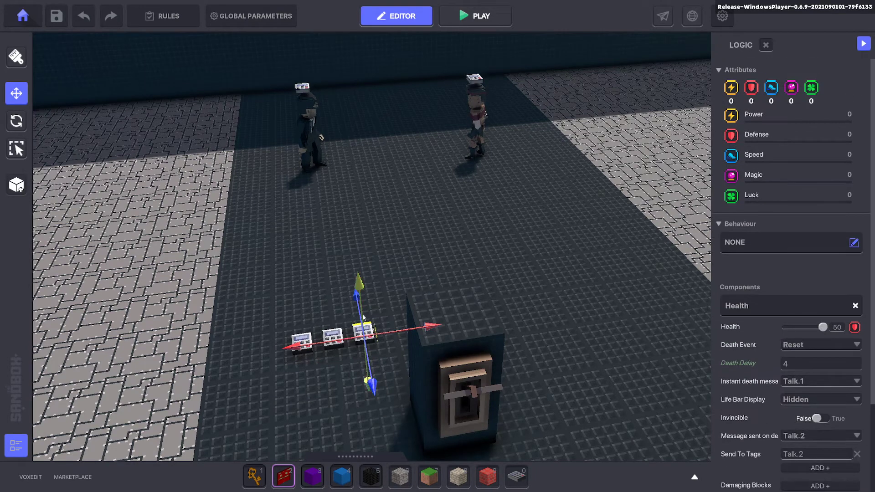
scroll(801, 318, "down", 3)
left_click(811, 343)
key("ctrl+c")
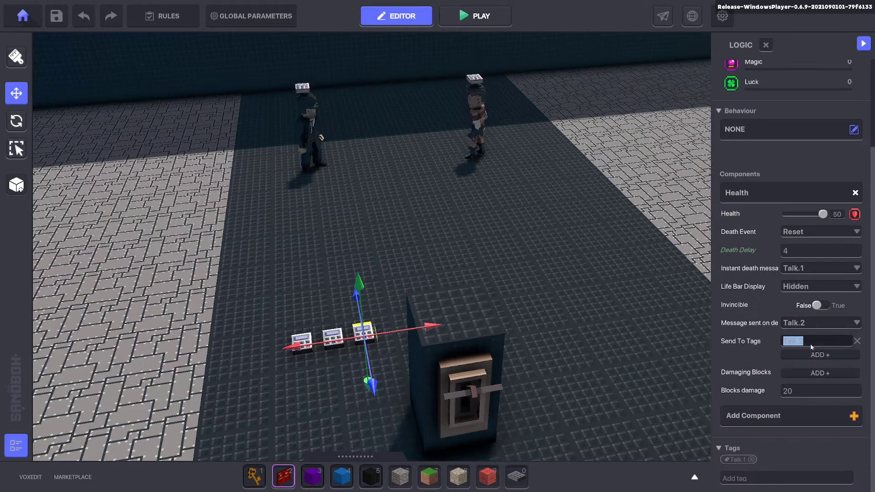
left_click(751, 459)
left_click(746, 477)
key("ctrl+v")
key("Return")
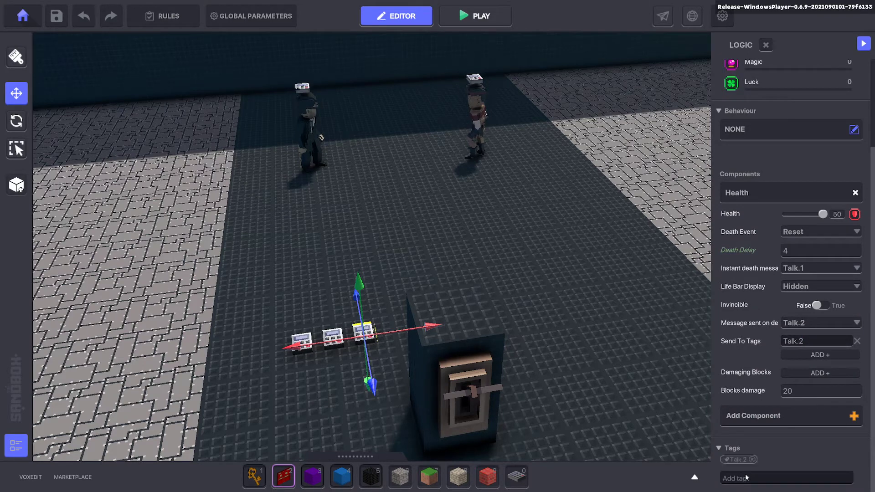
Step: Set the third switch's instant death message to Talk.2
left_click(793, 270)
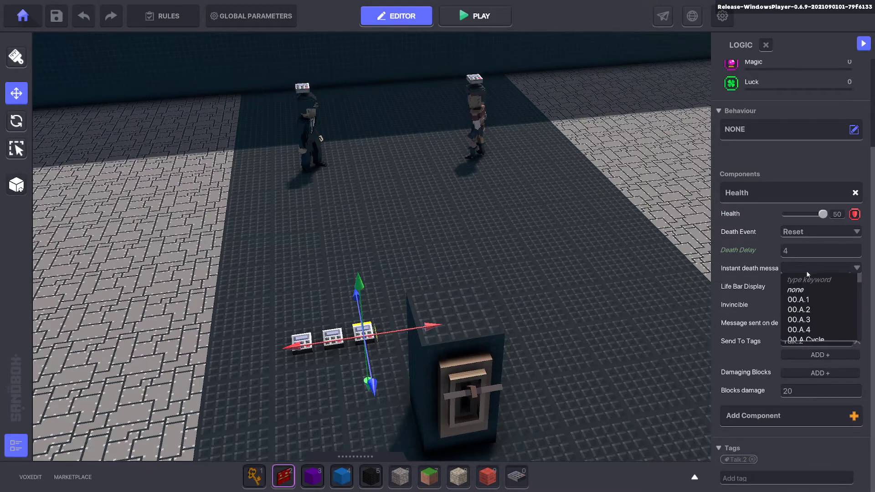
key("ctrl+v")
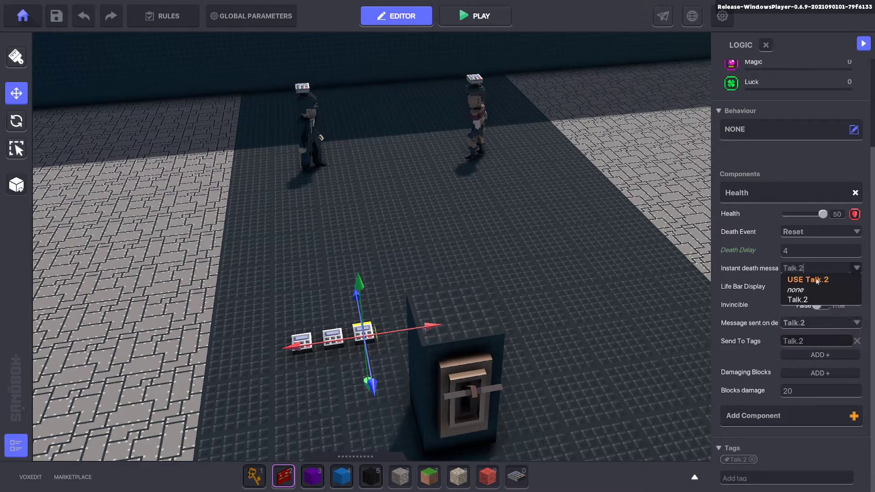
left_click(789, 254)
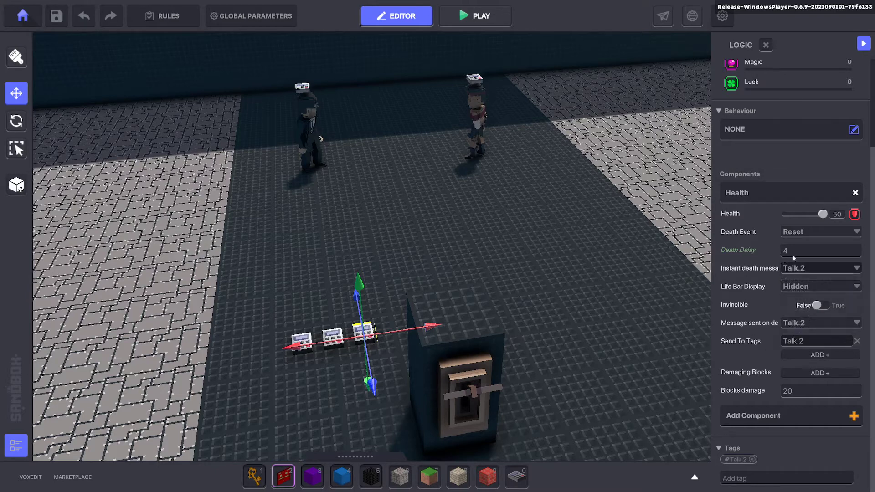
Step: Set the third floor switch's Send To Tags and its message sent on death to Talk.3, adding it as a new message
double_click(817, 341)
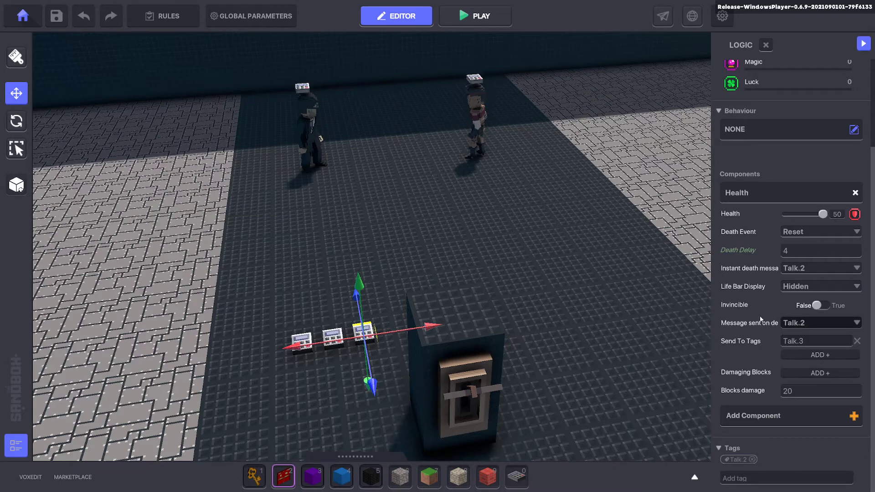
left_click(795, 321)
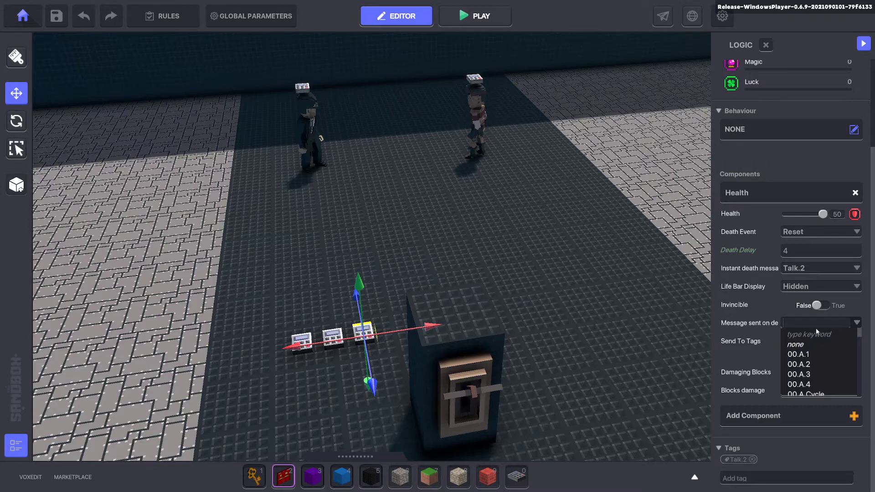
type("Talk.3")
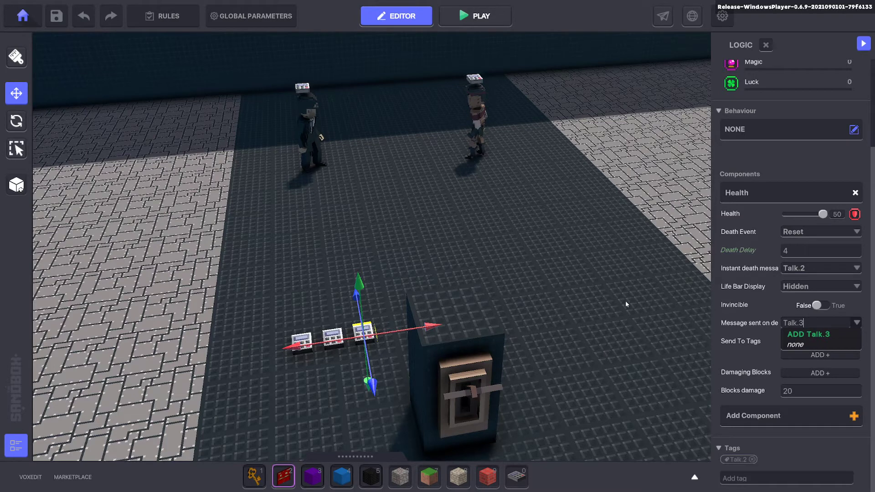
left_click(400, 336)
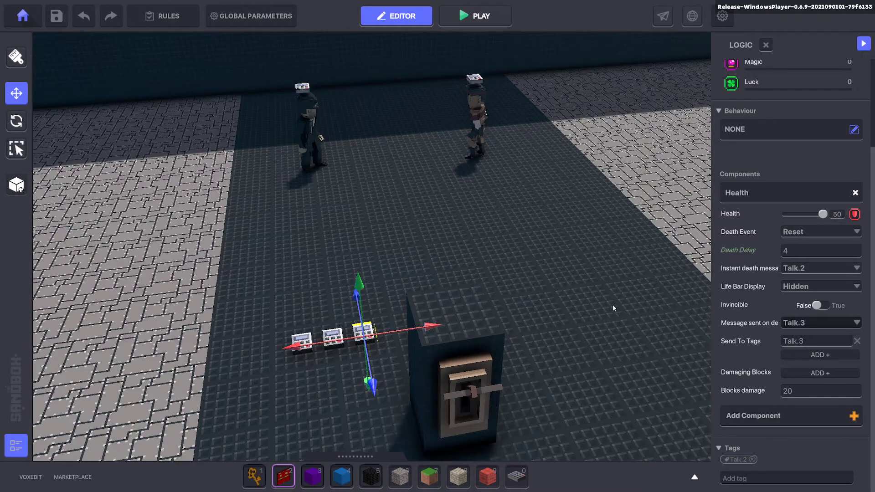
Step: Duplicate the Speaker NumPad Switch above the first character and stack the copy directly on top of the original
right_click_drag(615, 300, 449, 247)
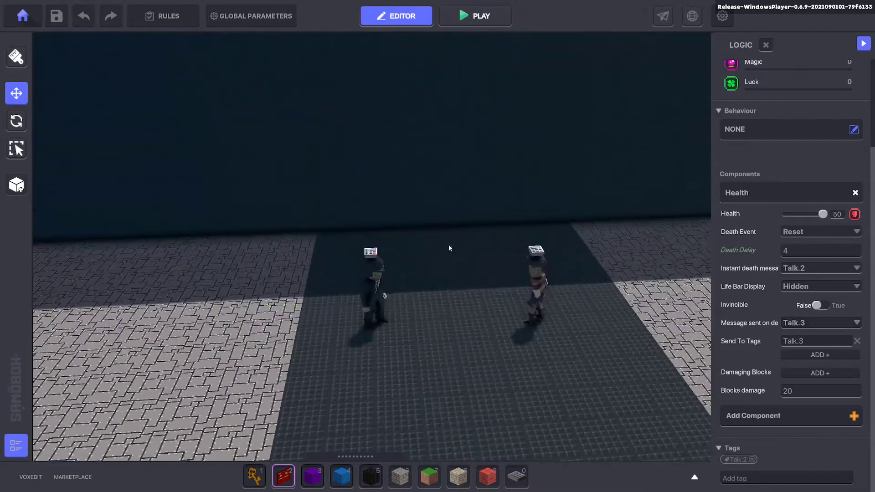
scroll(380, 245, "up", 5)
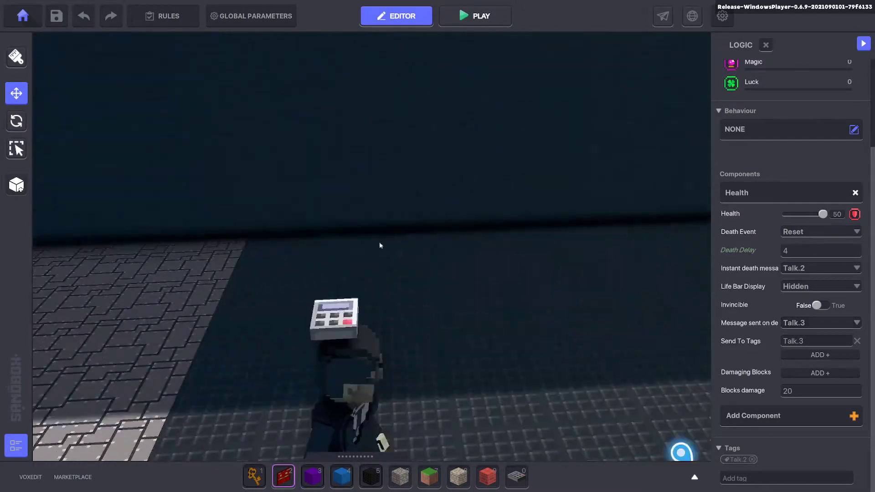
left_click(342, 318)
key("ctrl+d")
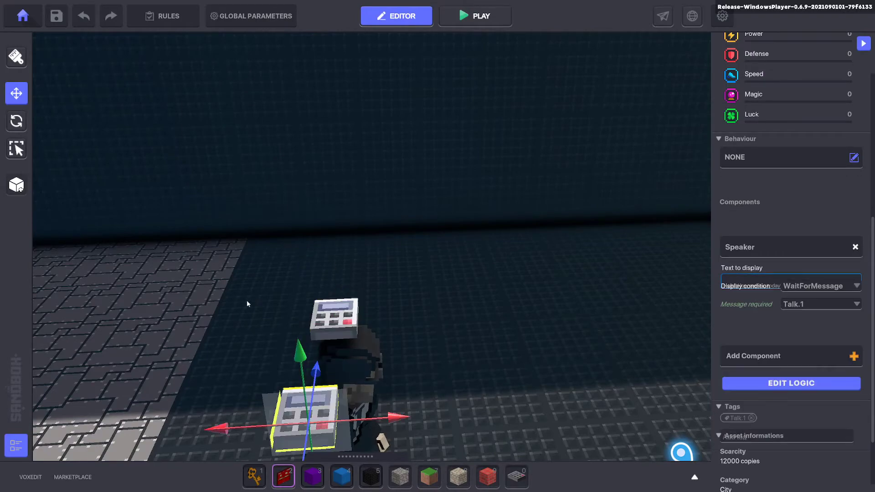
right_click_drag(198, 301, 315, 281)
scroll(315, 281, "down", 5)
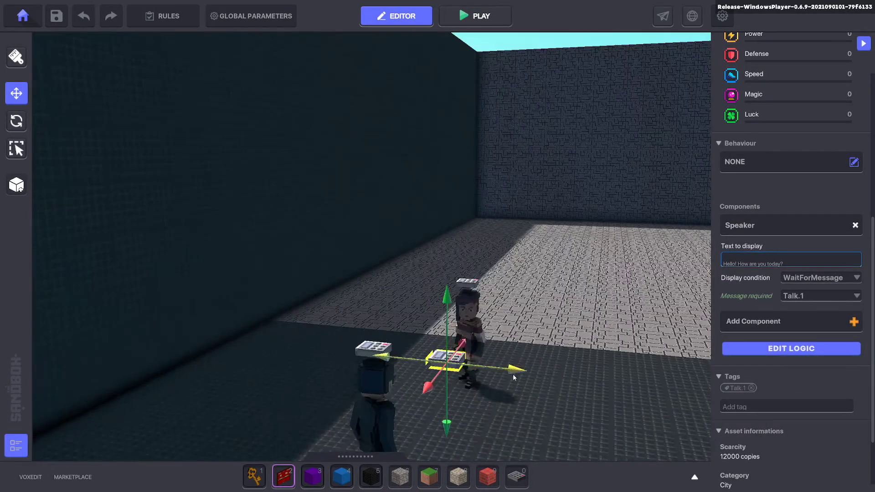
left_click_drag(513, 377, 386, 293)
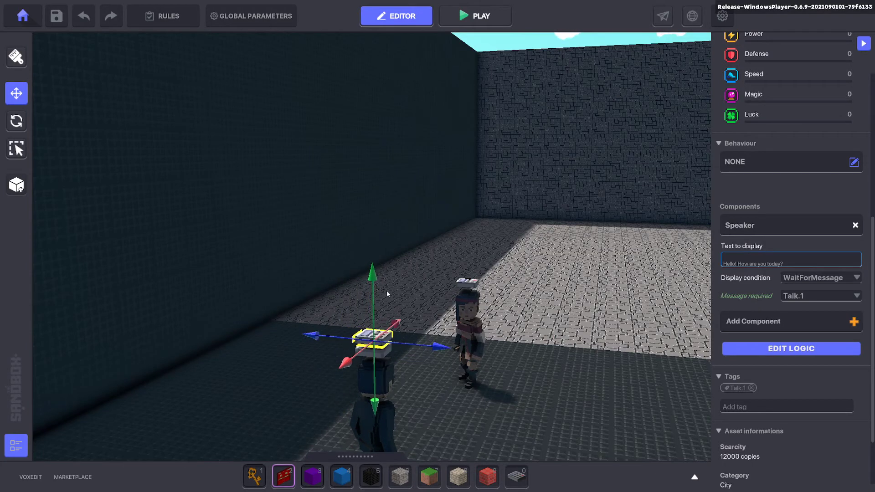
right_click_drag(371, 276, 354, 283)
left_click_drag(396, 260, 397, 258)
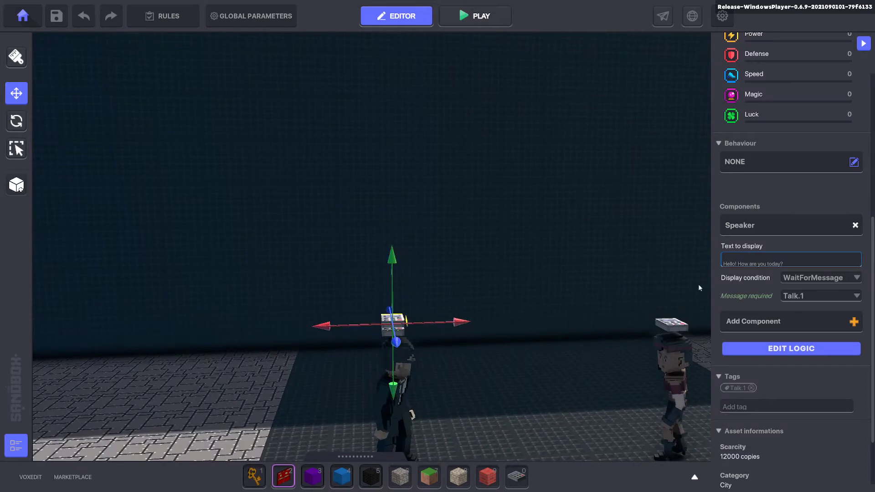
Step: Set the copied Speaker's required message to Talk.3 and replace its Talk.1 tag with Talk.3
left_click(805, 306)
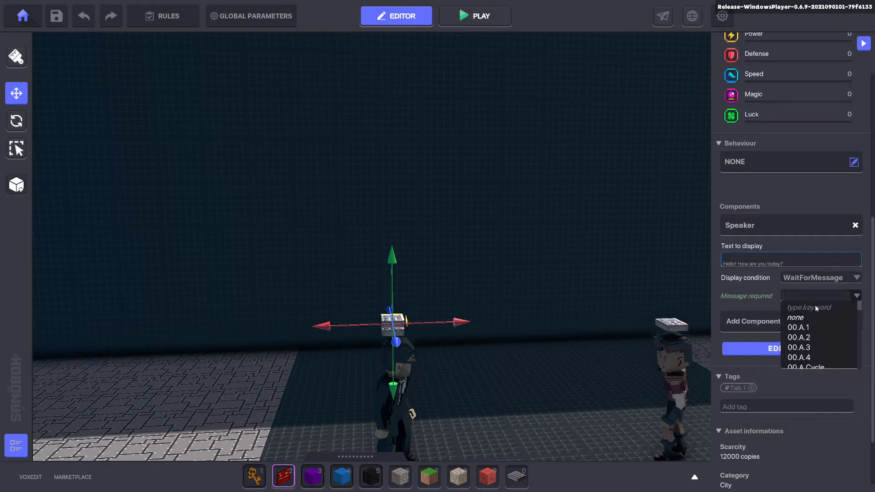
type("Talk.3")
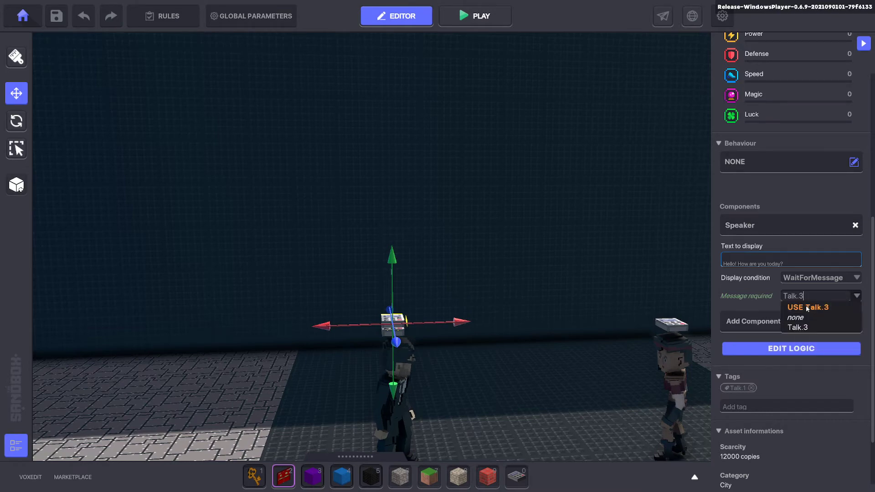
left_click(752, 389)
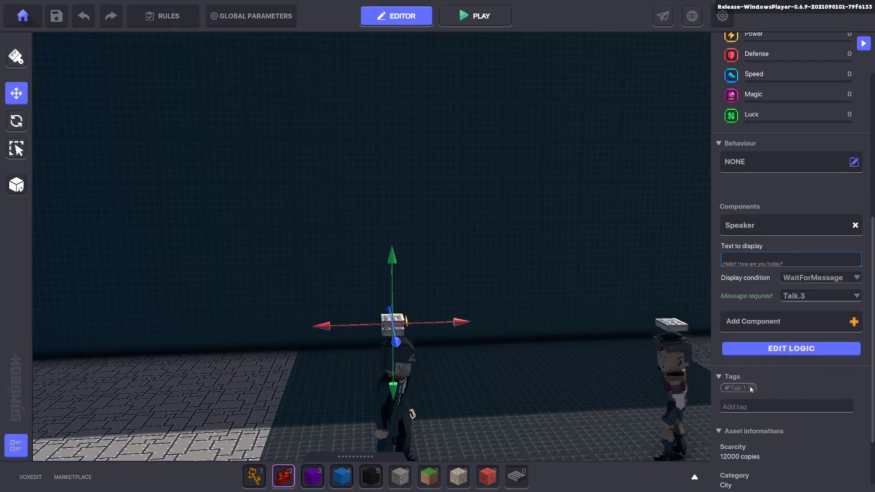
key("ctrl+v")
key("Return")
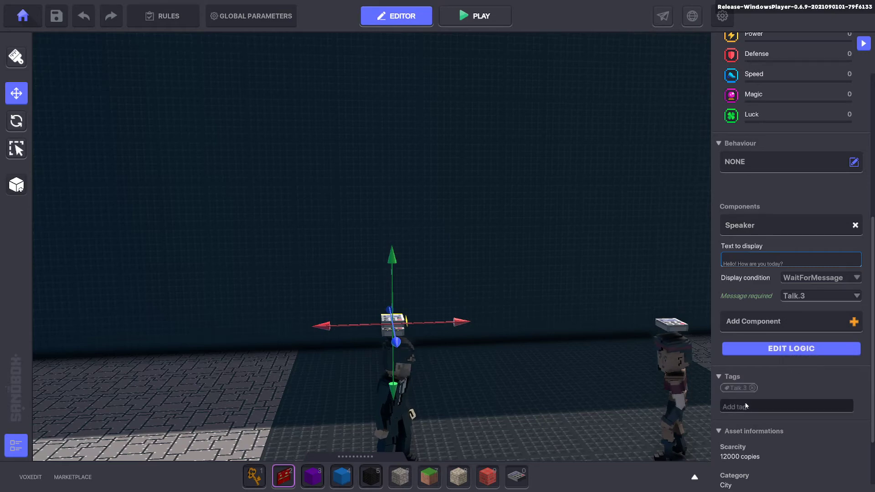
Step: Replace the copied Speaker's display text with "Not bad"
double_click(788, 265)
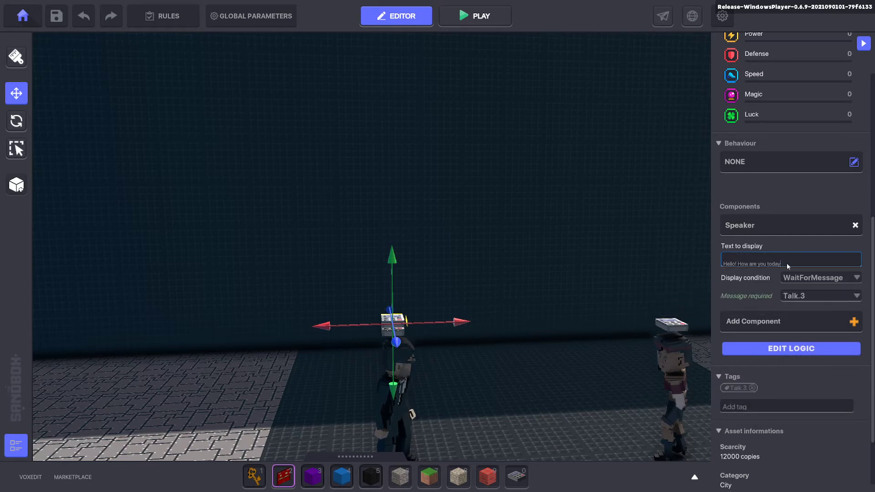
key("BackSpace")
key("BackSpace")
key("BackSpace")
key("BackSpace")
key("BackSpace")
key("BackSpace")
key("BackSpace")
key("BackSpace")
key("BackSpace")
key("BackSpace")
key("BackSpace")
key("BackSpace")
key("BackSpace")
key("BackSpace")
key("BackSpace")
key("BackSpace")
key("BackSpace")
key("BackSpace")
key("BackSpace")
type("Not bad")
left_click(585, 243)
Step: Clear the name of the copied Speaker NumPad Switch above the first character
left_click(399, 318)
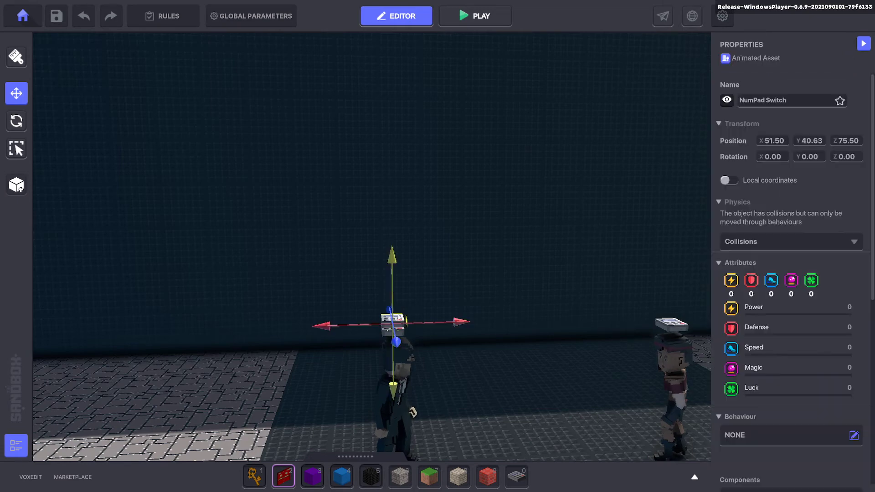
left_click(796, 99)
key("BackSpace")
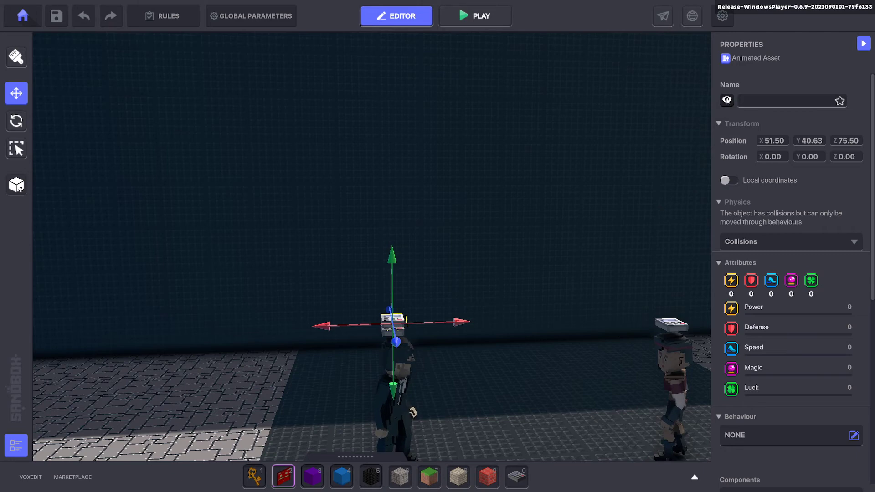
Step: Hide all three Speaker NumPad Switches above the characters and lower the stacked copy slightly above the first character's head
left_click(726, 100)
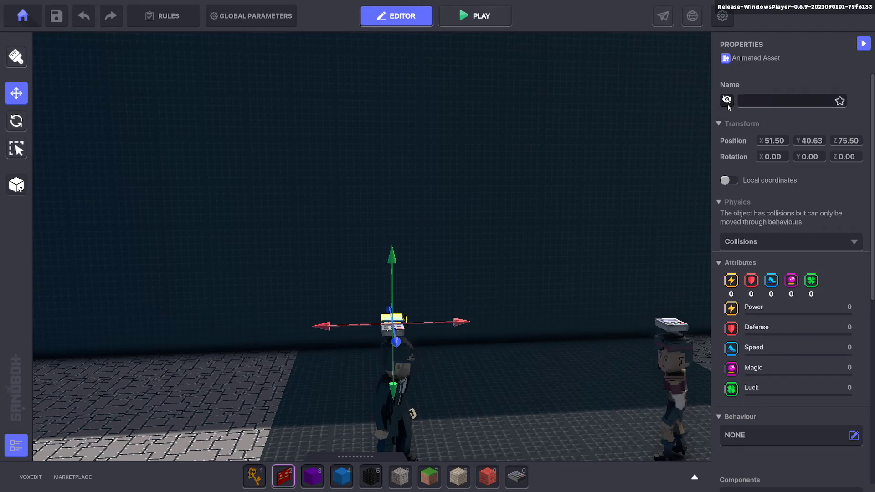
left_click(491, 222)
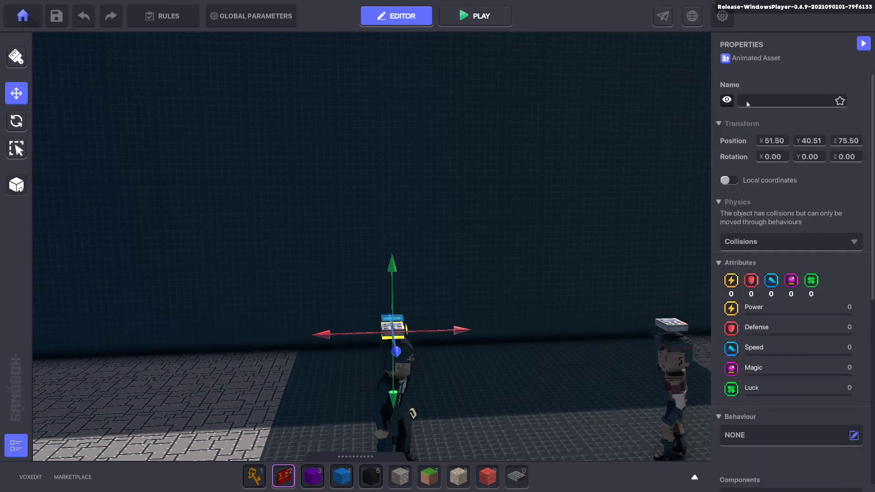
left_click(672, 329)
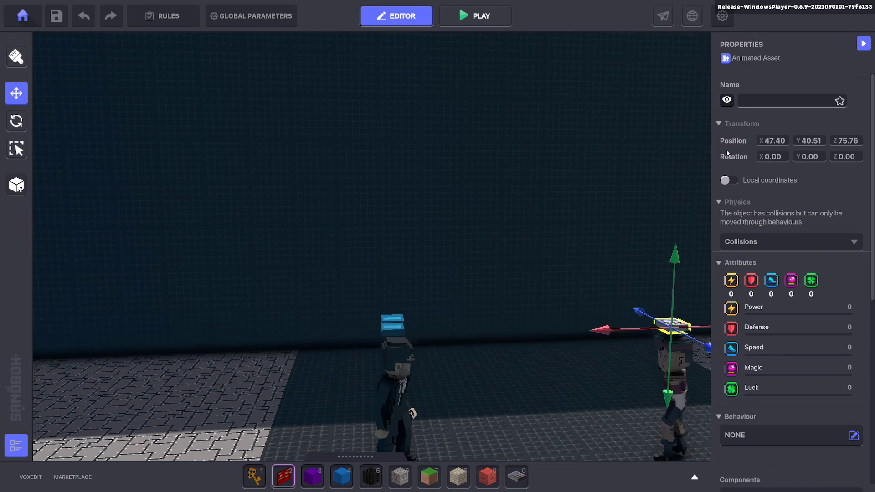
left_click(397, 323)
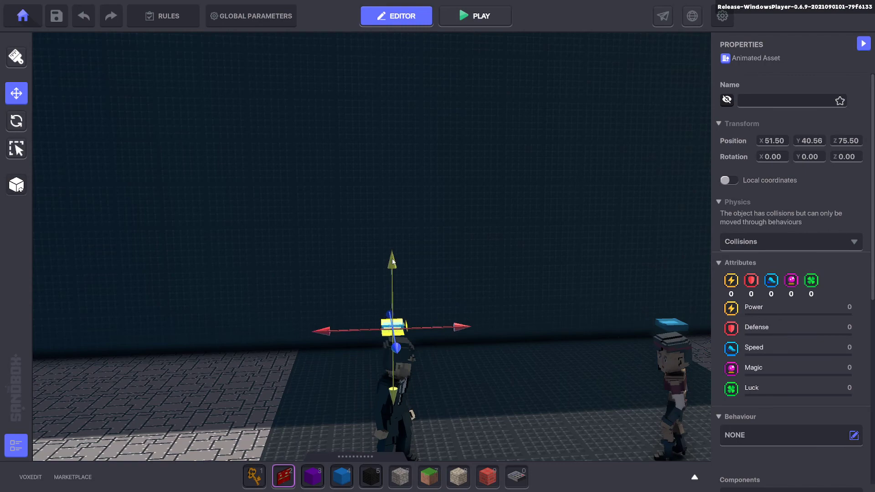
left_click(496, 276)
Step: Select the three floor NumPad Switches together and adjust their height slightly
key("q")
key("s")
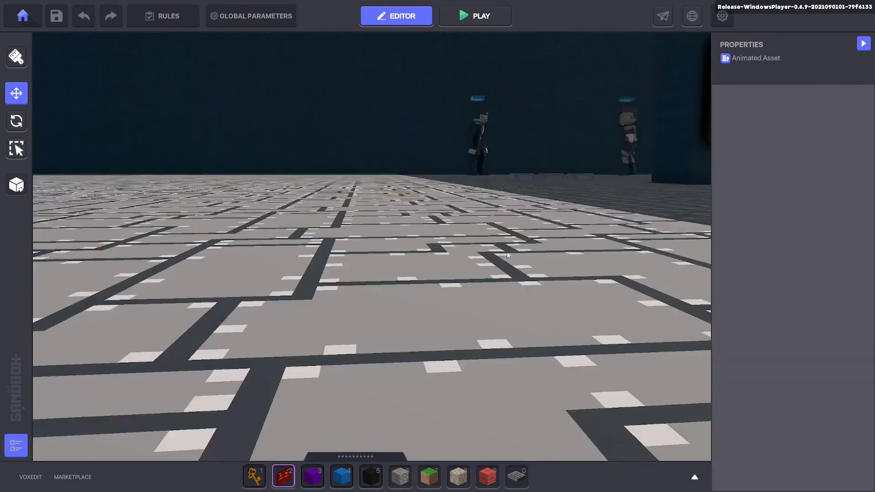
key("e")
key("d")
left_click_drag(445, 313, 485, 320)
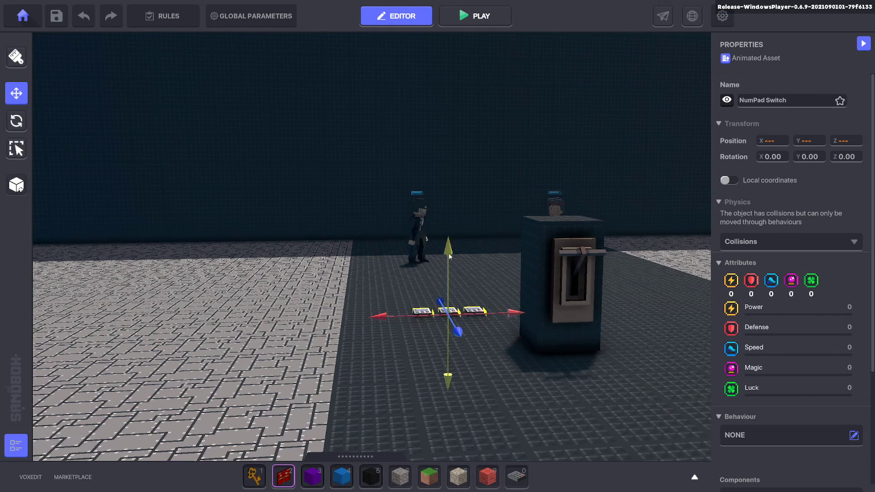
left_click(484, 268)
Step: Start a play test of the experience and walk the avatar forward to the lever
key("ctrl+p")
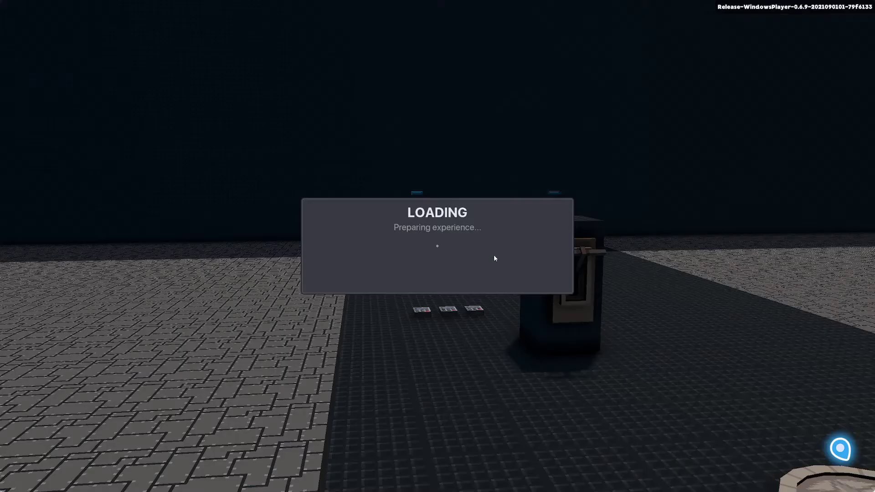
key("w")
key("w")
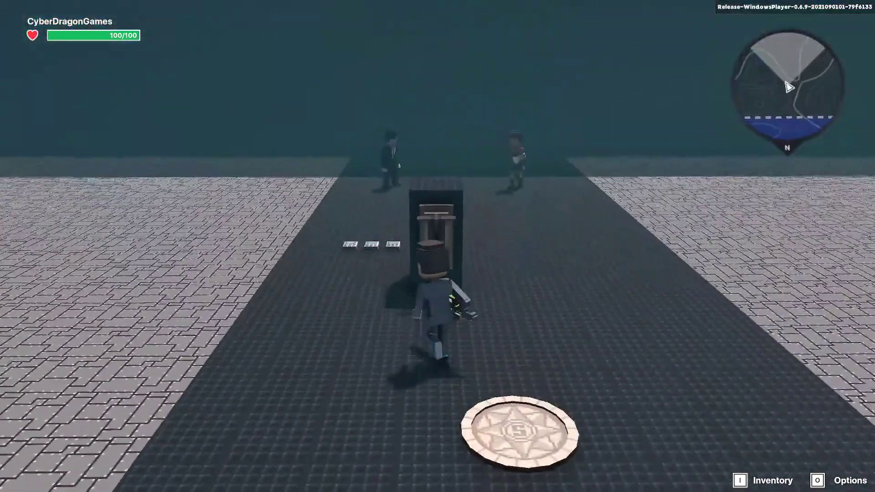